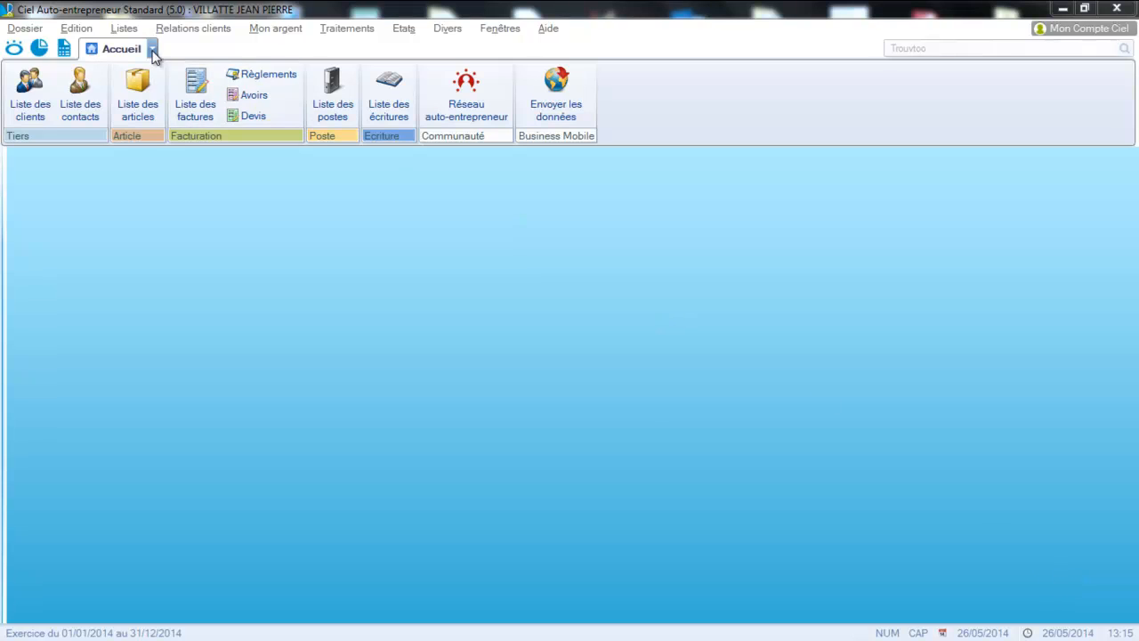
Open the list of postes and create an expense poste with code and label LOYER
{"action": "left_click", "coordinate": [124, 28]}
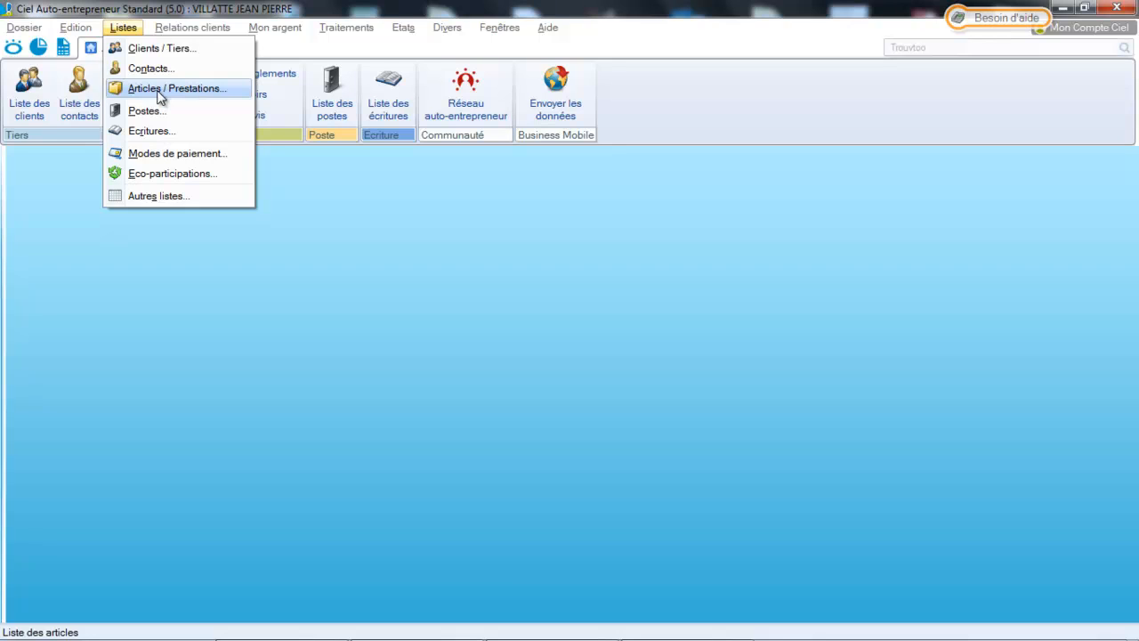
{"action": "left_click", "coordinate": [153, 111]}
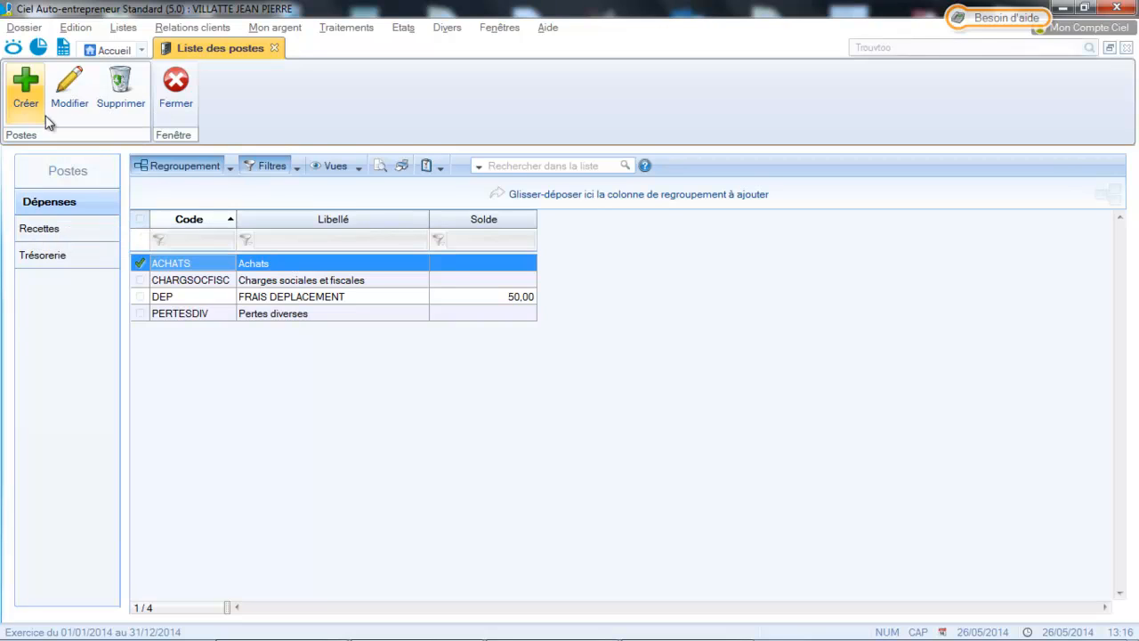
{"action": "left_click", "coordinate": [27, 89]}
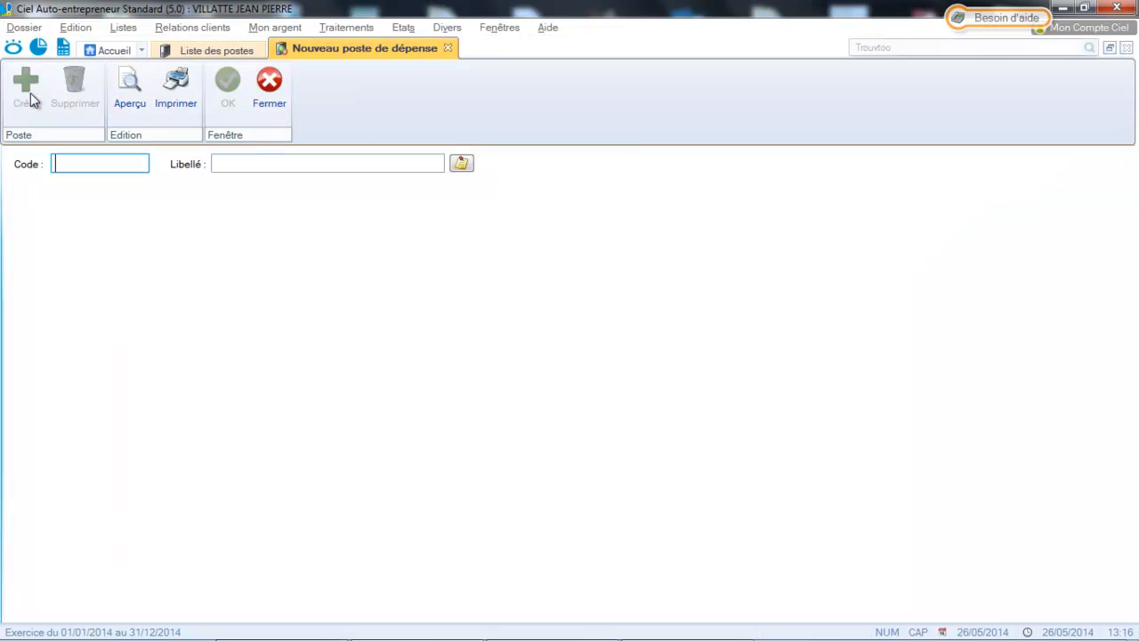
{"action": "key", "text": "Caps_Lock"}
{"action": "type", "text": "LOYER"}
{"action": "key", "text": "Tab"}
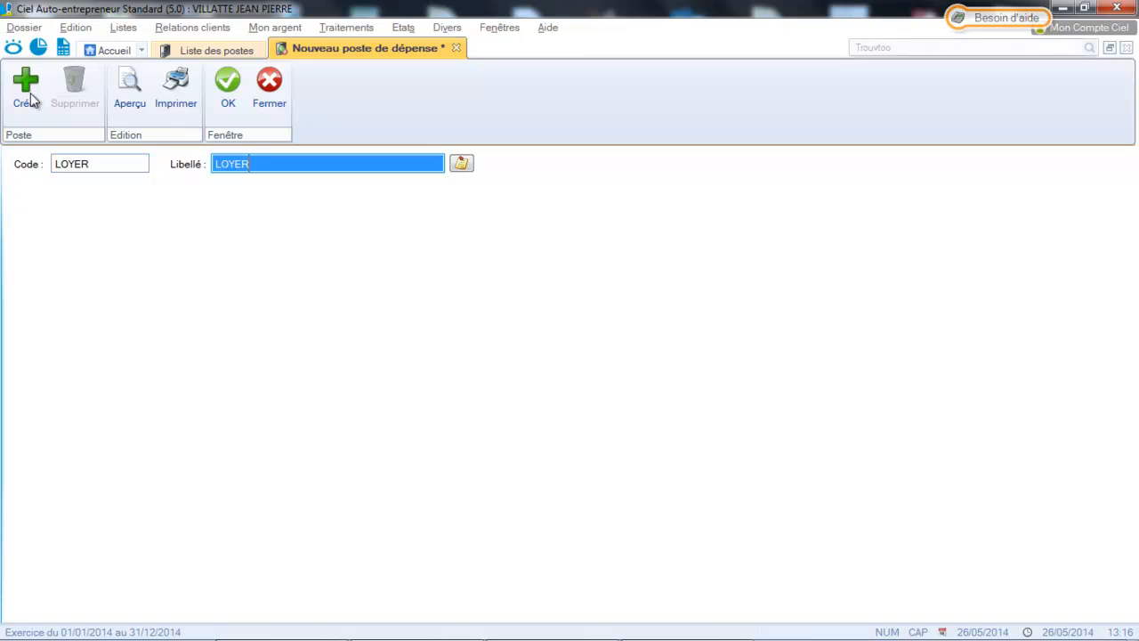
{"action": "key", "text": "Caps_Lock"}
{"action": "key", "text": "shift+Tab"}
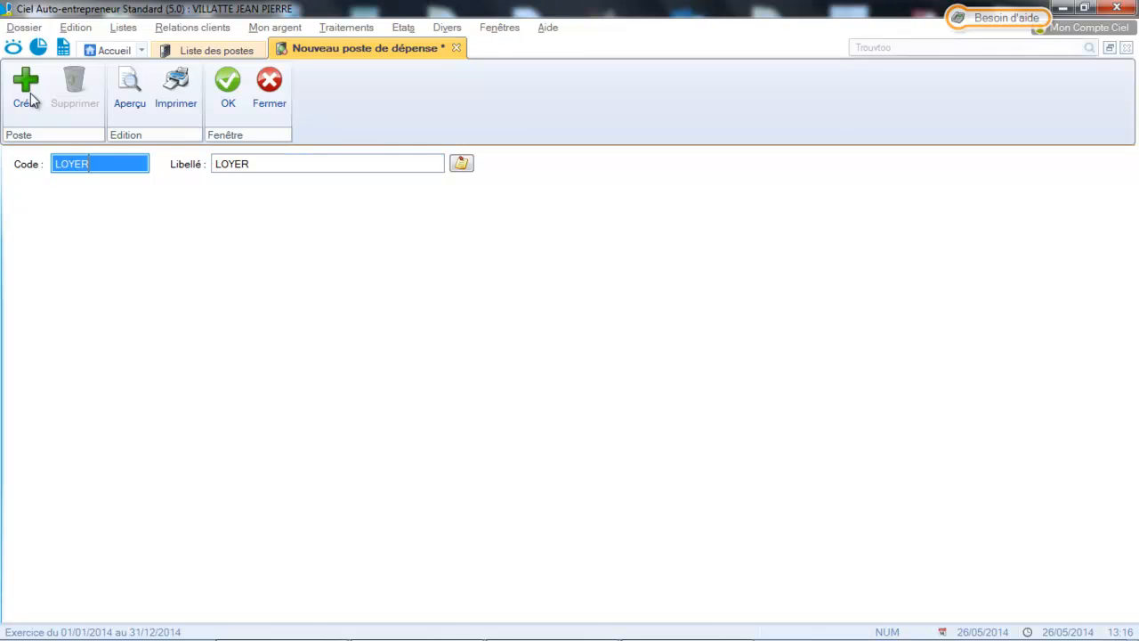
{"action": "left_click", "coordinate": [241, 101]}
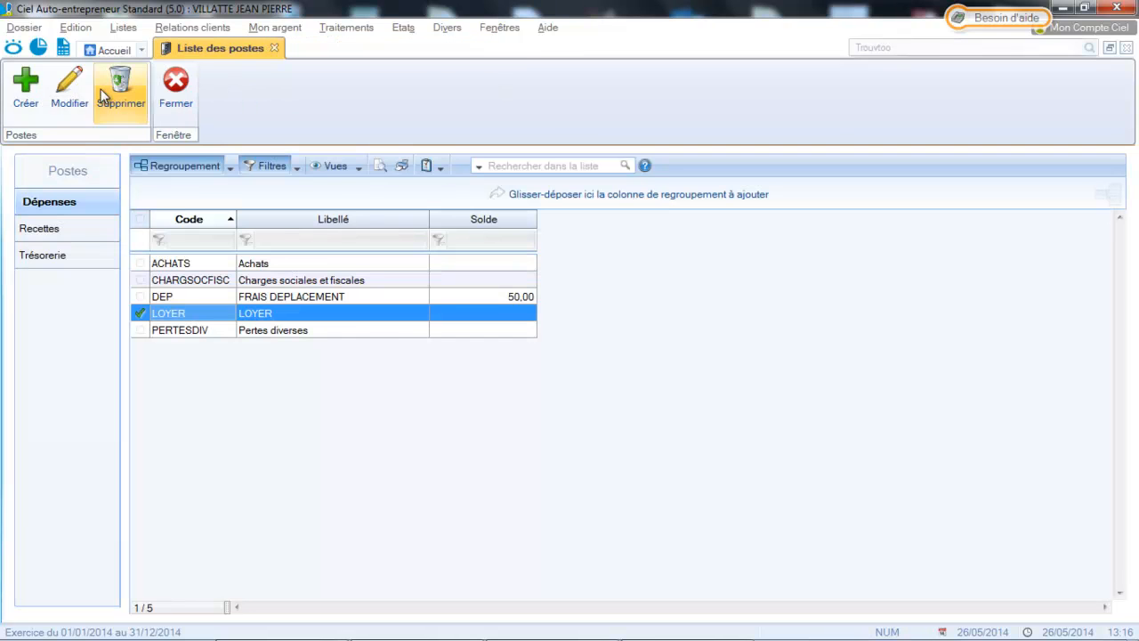
Create and save a second expense poste with code TEL and label TELEPHONE
{"action": "left_click", "coordinate": [37, 86]}
{"action": "type", "text": "tel"}
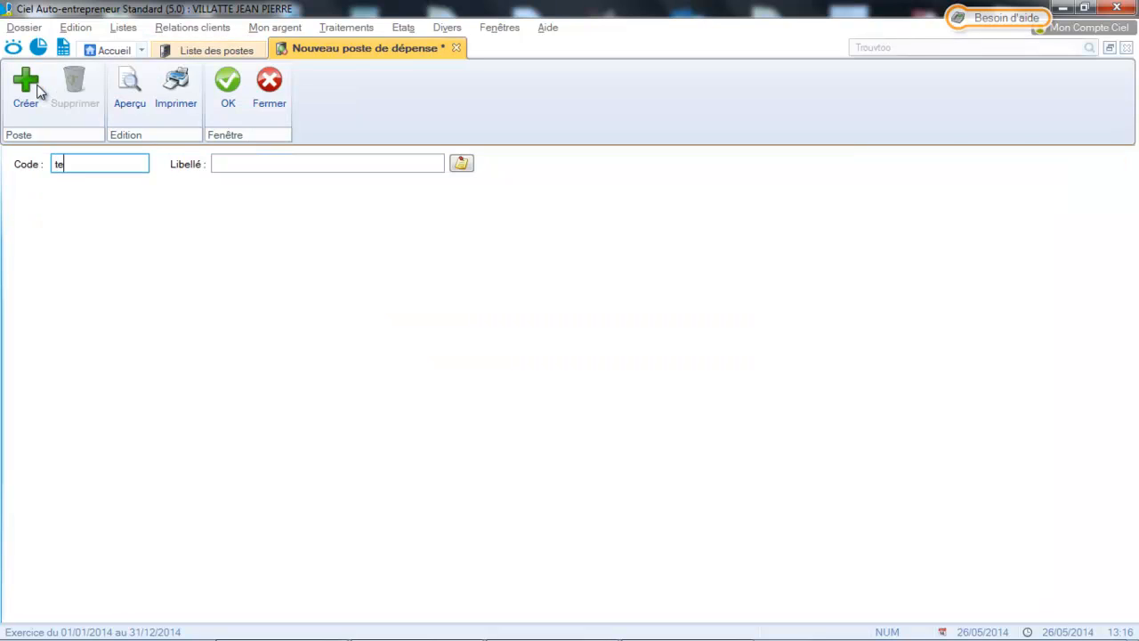
{"action": "key", "text": "BackSpace"}
{"action": "key", "text": "BackSpace"}
{"action": "key", "text": "BackSpace"}
{"action": "key", "text": "Caps_Lock"}
{"action": "type", "text": "TEL"}
{"action": "key", "text": "Tab"}
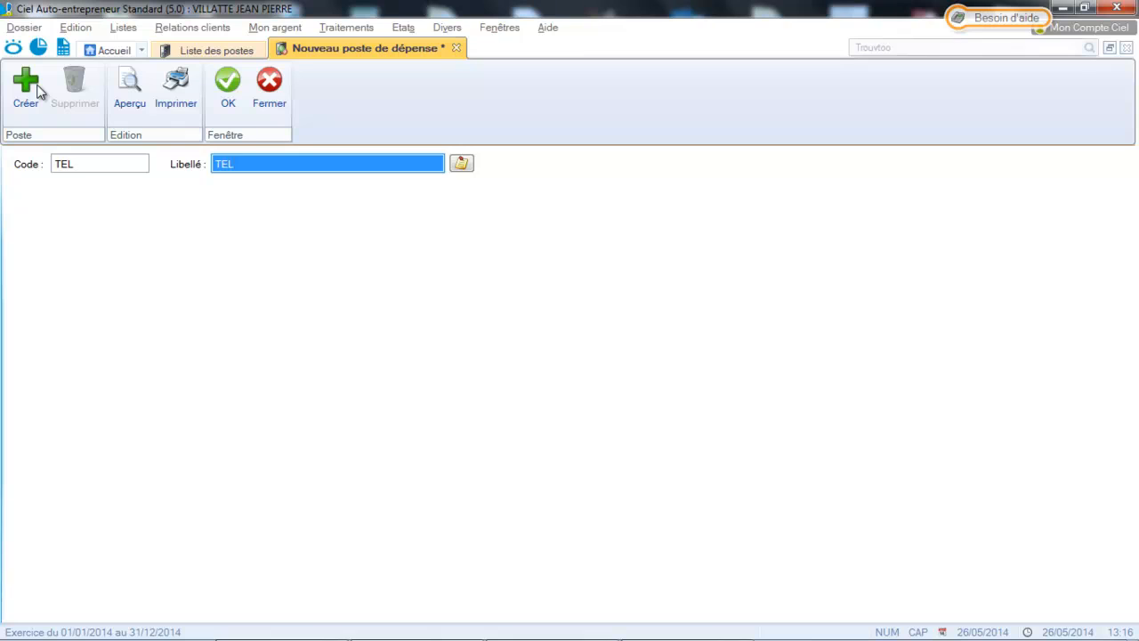
{"action": "type", "text": "TELEPHONE"}
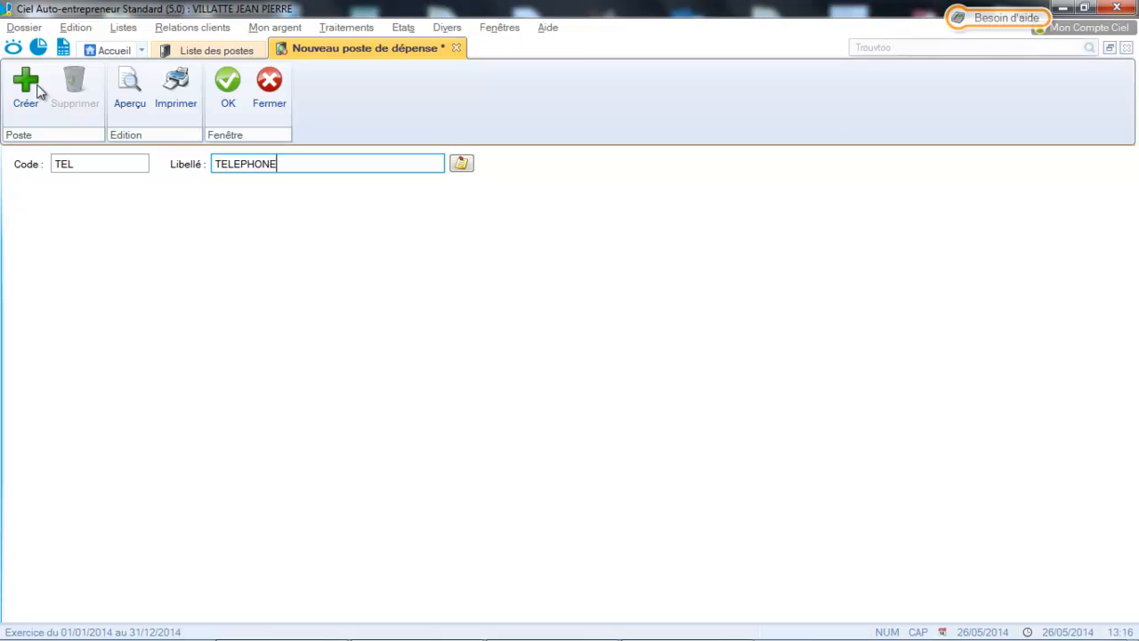
{"action": "left_click", "coordinate": [22, 92]}
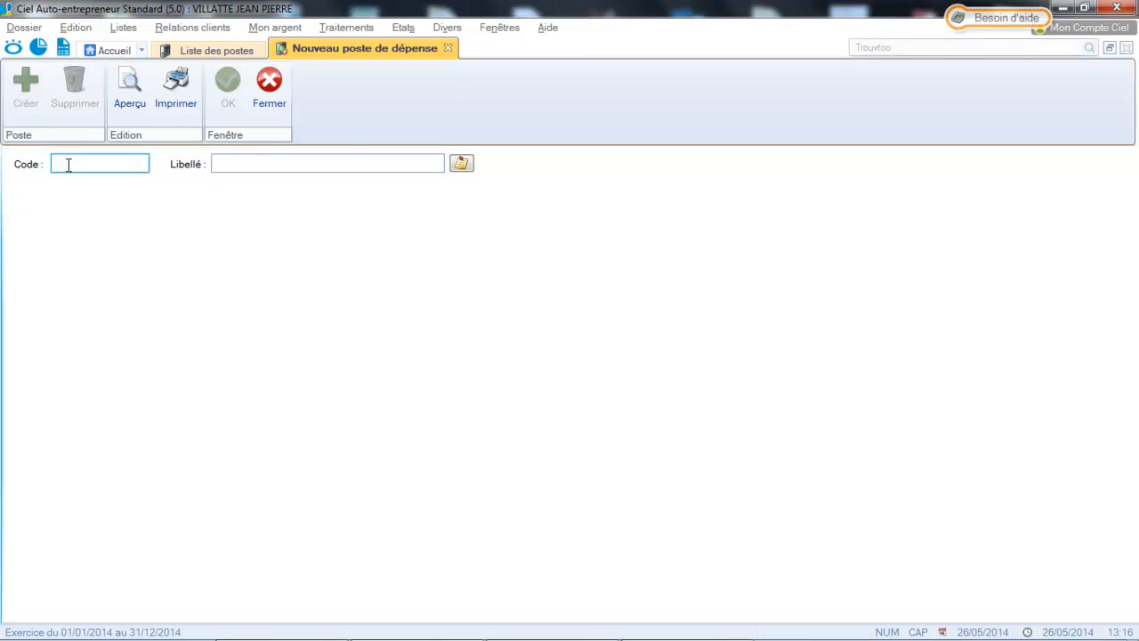
Create an expense poste with code and label ASSURANCE, save it and return to the list of postes
{"action": "type", "text": "ASSURANCE"}
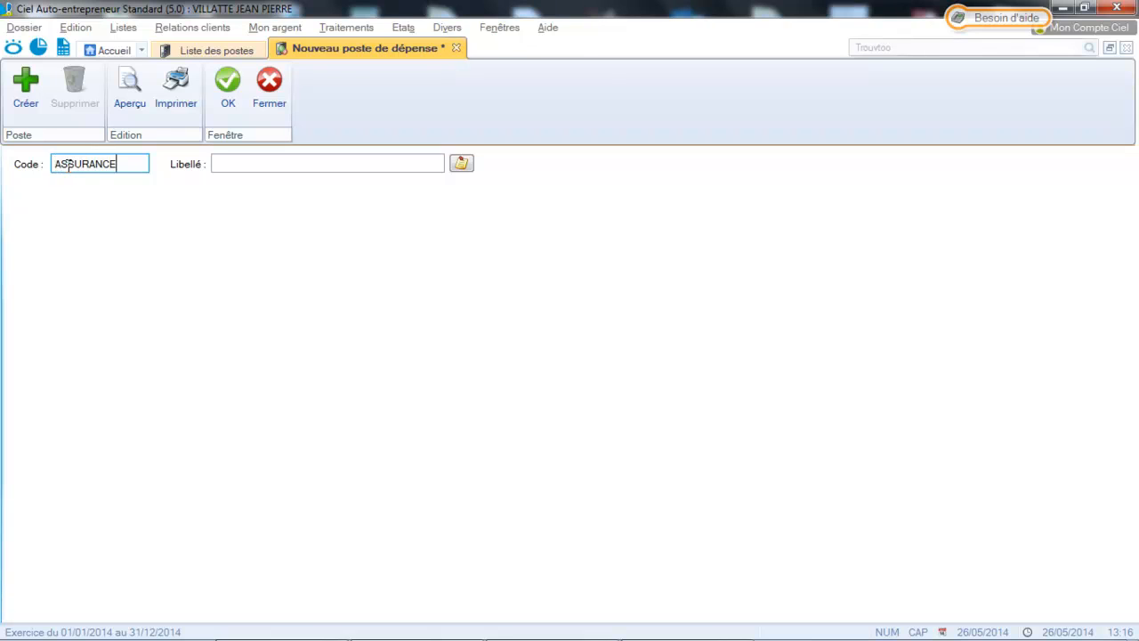
{"action": "key", "text": "Tab"}
{"action": "double_click", "coordinate": [68, 167]}
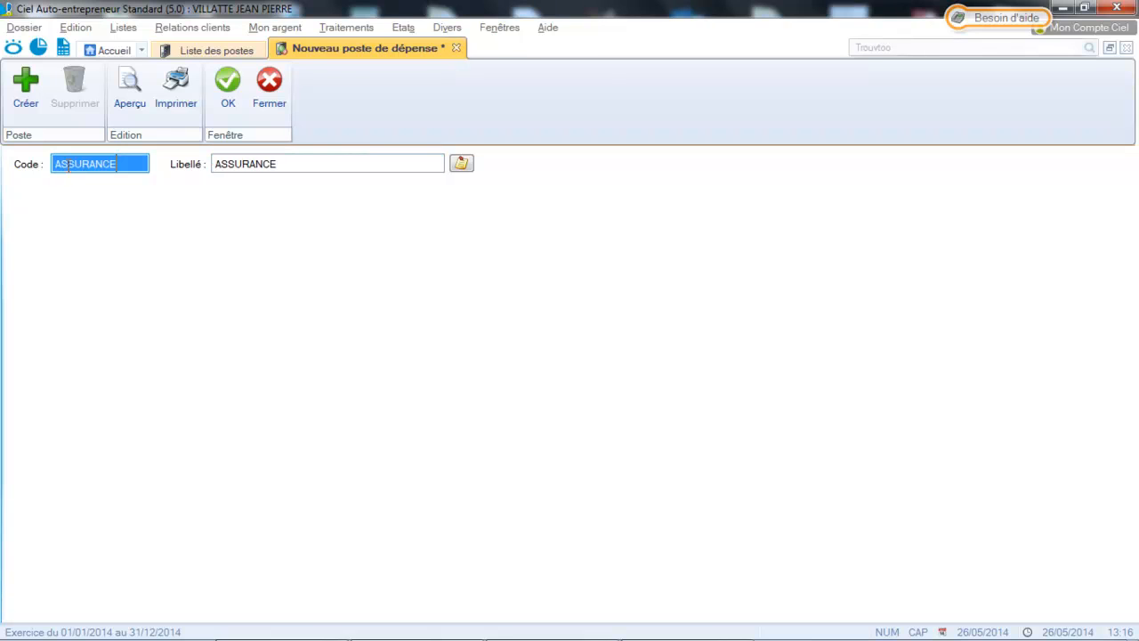
{"action": "left_click", "coordinate": [26, 89]}
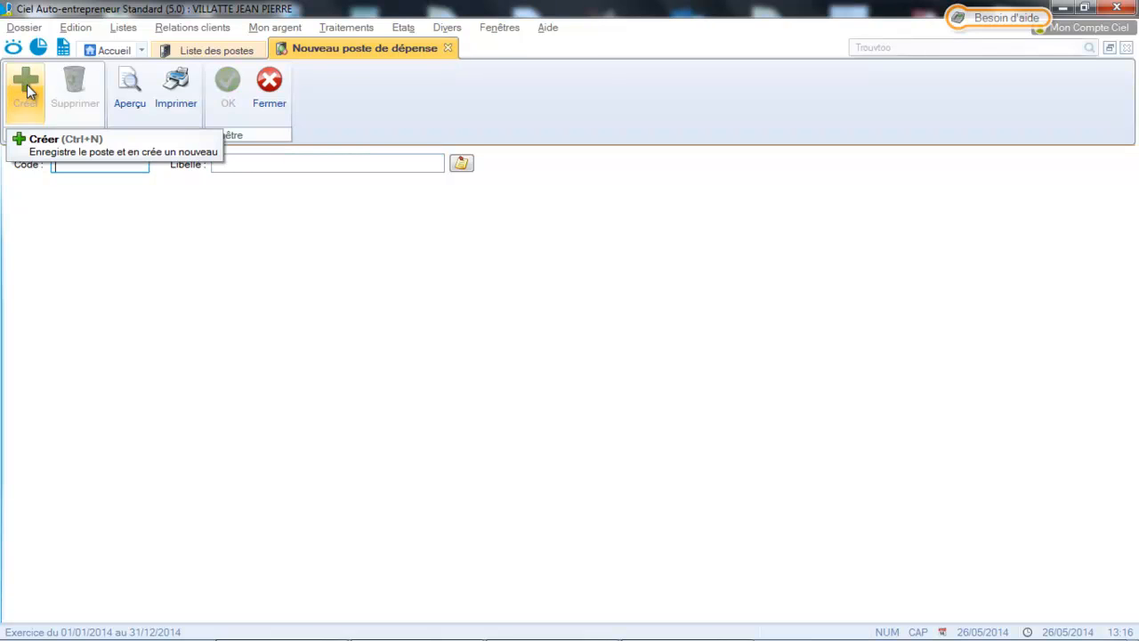
{"action": "left_click", "coordinate": [268, 92]}
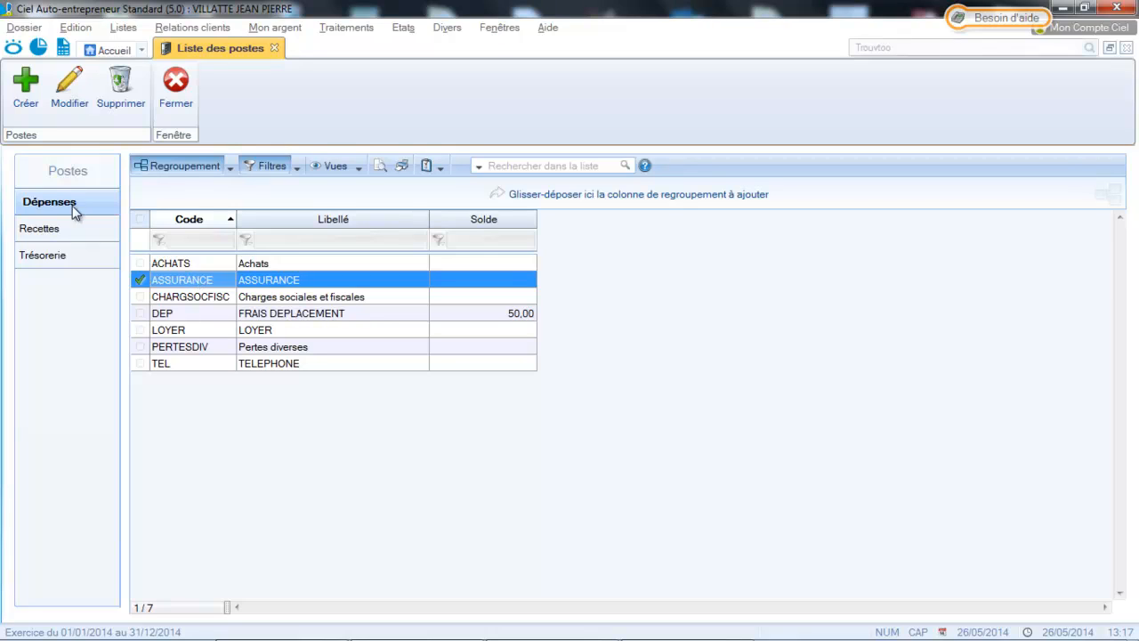
Display the Recettes category in the list of postes
{"action": "left_click", "coordinate": [53, 228]}
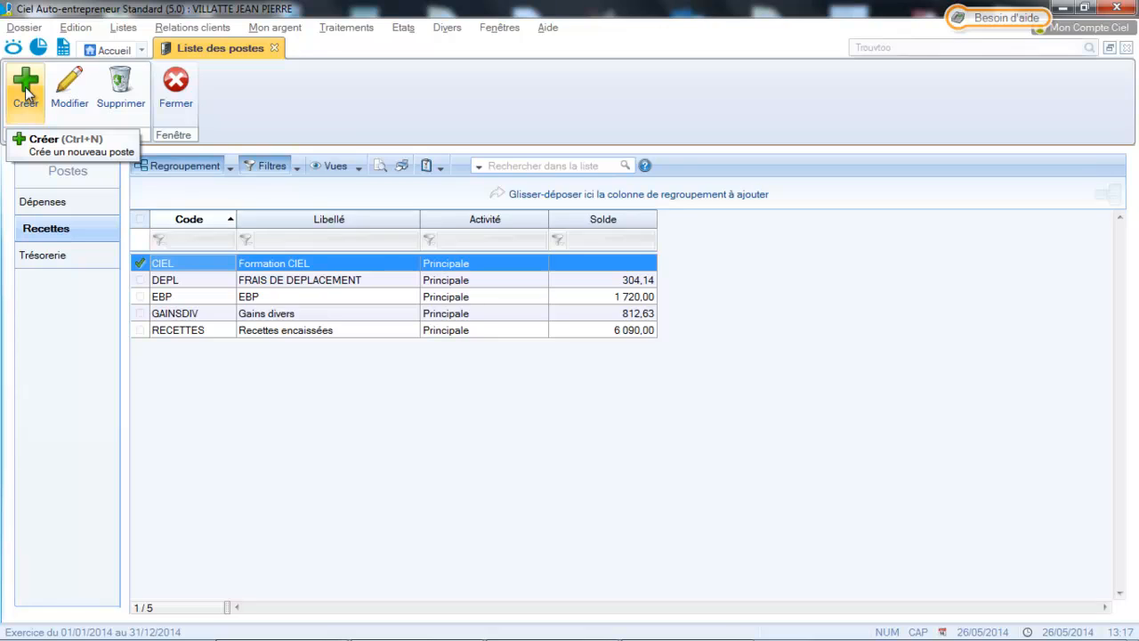
Try to create a revenue poste with code EBP and label Formation EBP, and discard the entry
{"action": "left_click", "coordinate": [26, 93]}
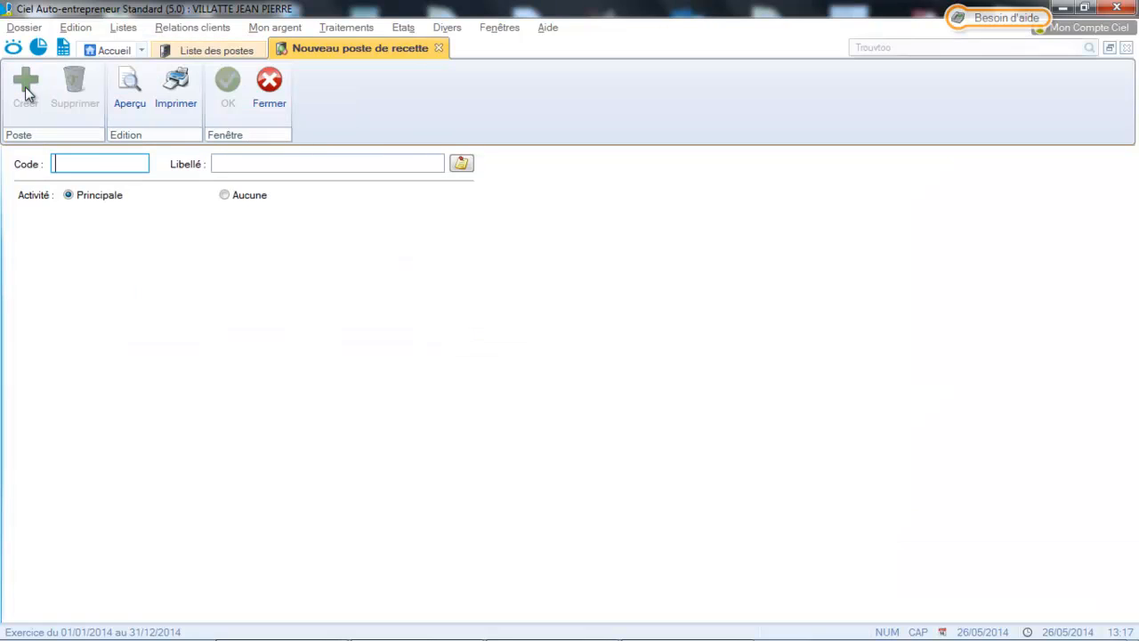
{"action": "key", "text": "Caps_Lock"}
{"action": "type", "text": "Fo"}
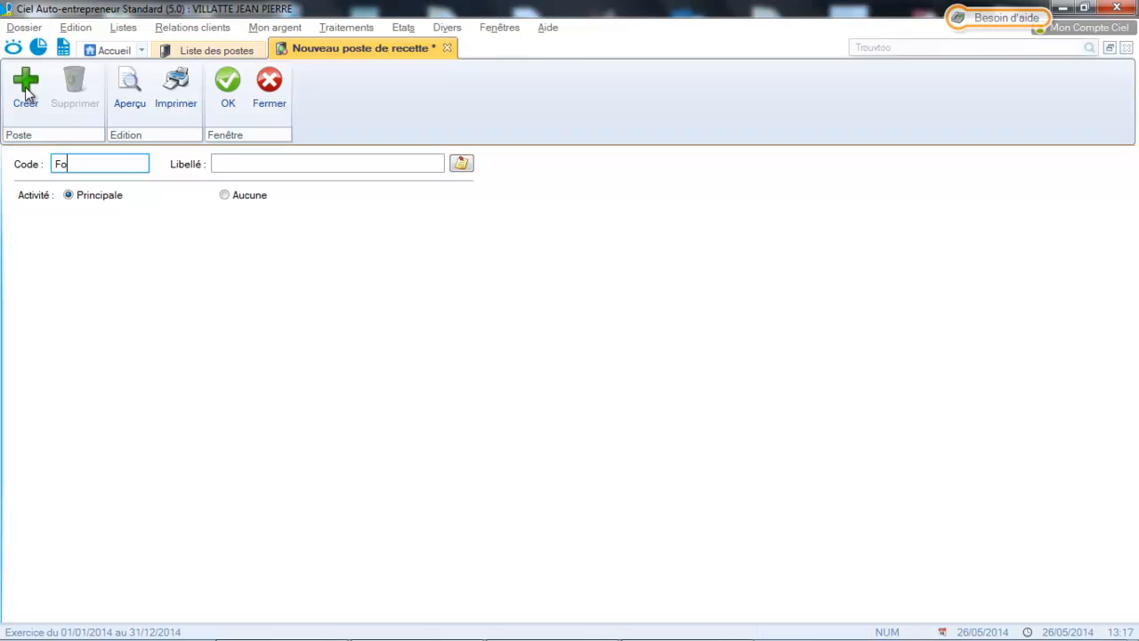
{"action": "type", "text": "mrati"}
{"action": "key", "text": "BackSpace"}
{"action": "key", "text": "BackSpace"}
{"action": "key", "text": "BackSpace"}
{"action": "key", "text": "BackSpace"}
{"action": "key", "text": "BackSpace"}
{"action": "key", "text": "BackSpace"}
{"action": "key", "text": "BackSpace"}
{"action": "key", "text": "Caps_Lock"}
{"action": "type", "text": "EBP"}
{"action": "key", "text": "Tab"}
{"action": "key", "text": "Caps_Lock"}
{"action": "type", "text": "Formati"}
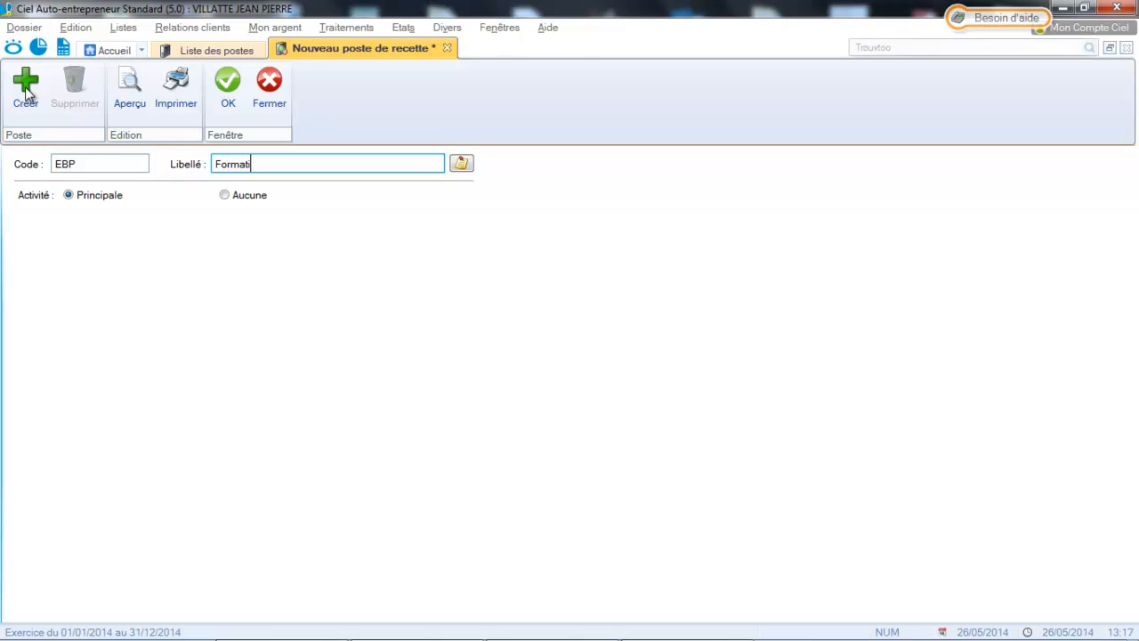
{"action": "type", "text": "on"}
{"action": "key", "text": "Caps_Lock"}
{"action": "type", "text": "EBP"}
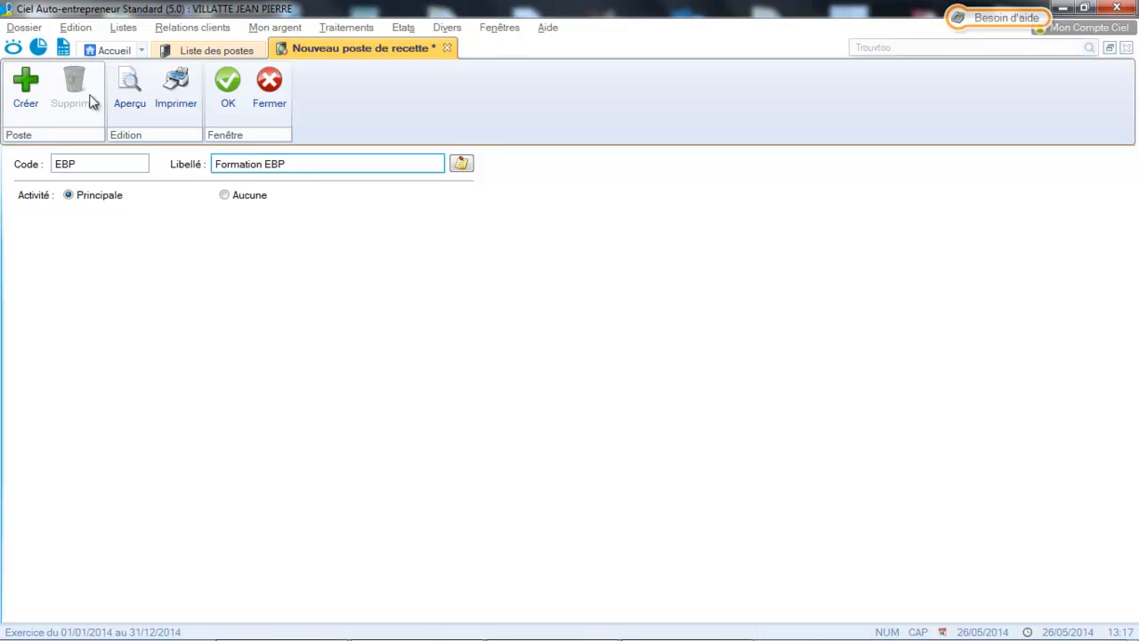
{"action": "left_click", "coordinate": [221, 100]}
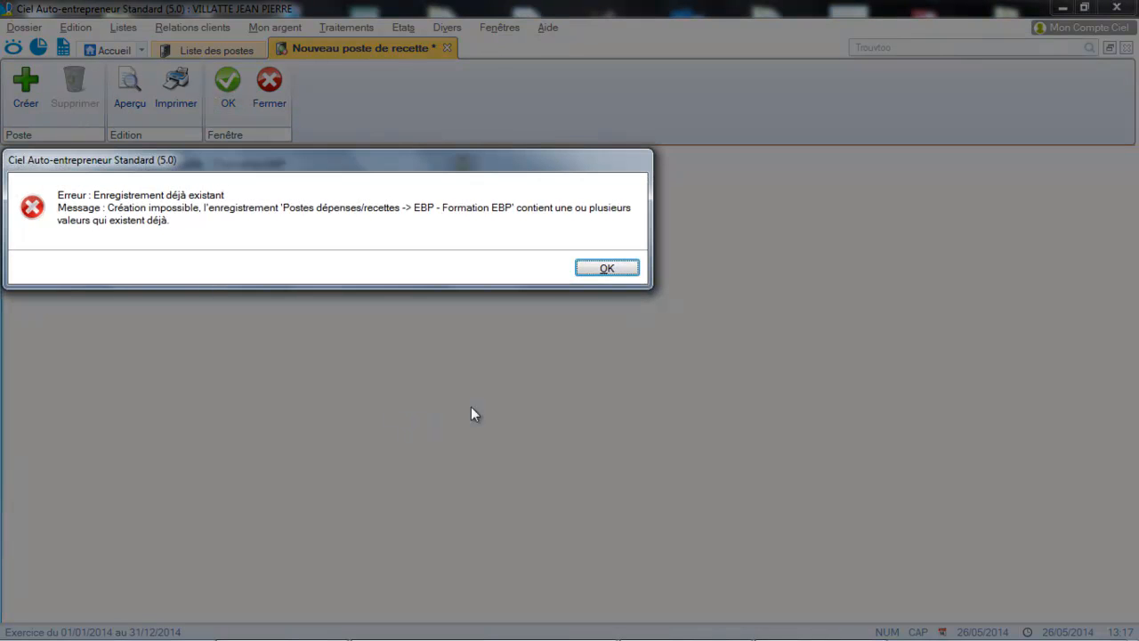
{"action": "left_click", "coordinate": [607, 269]}
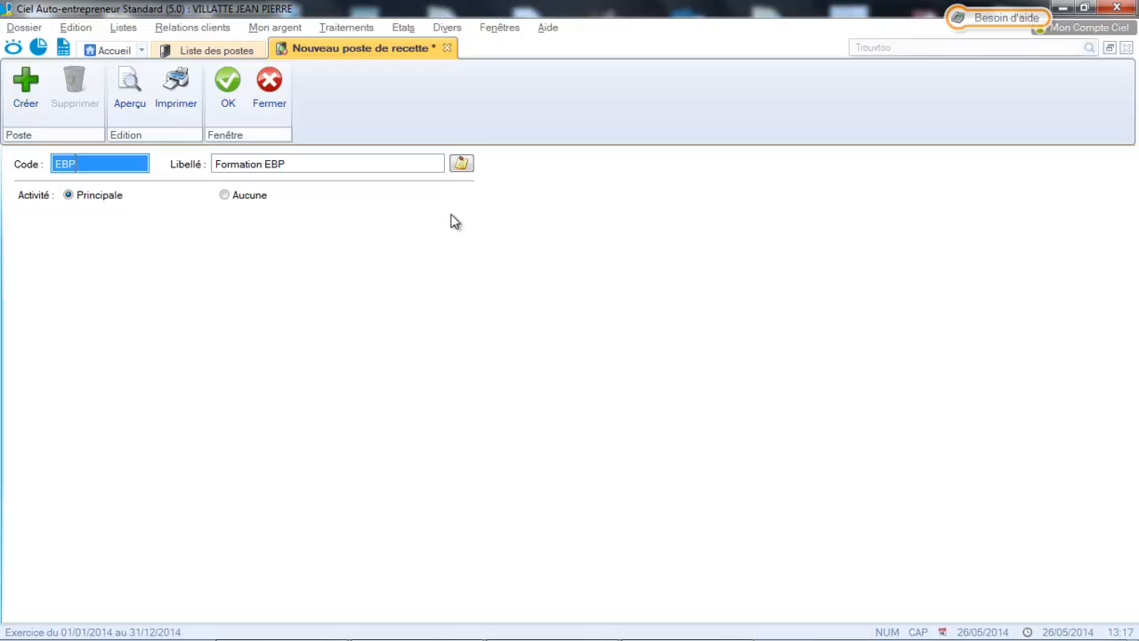
{"action": "left_click", "coordinate": [252, 100]}
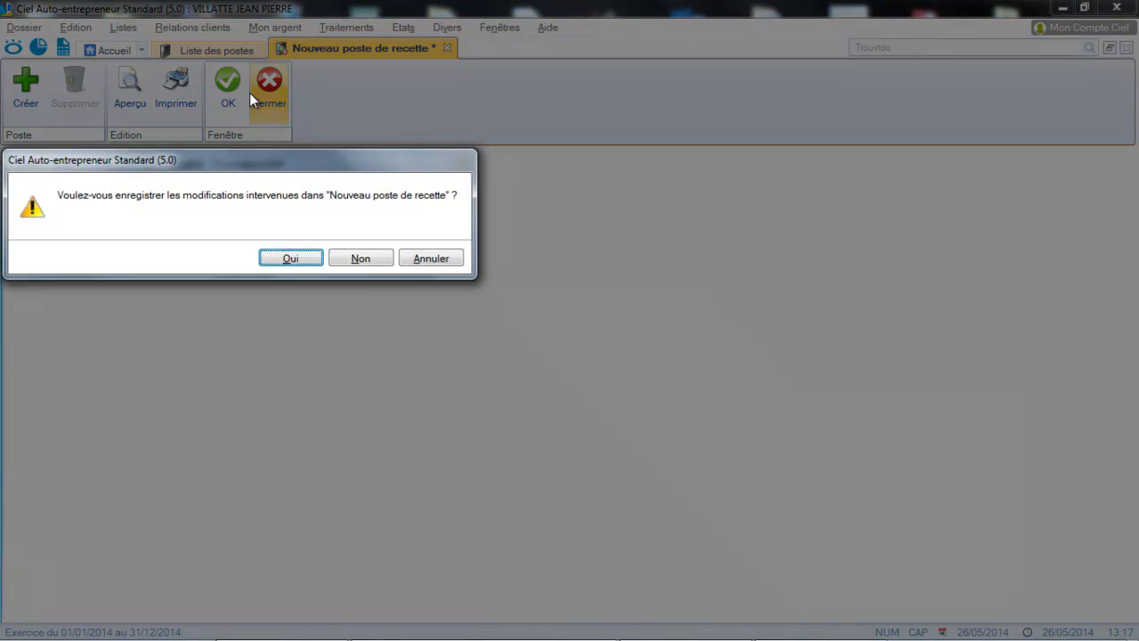
{"action": "left_click", "coordinate": [360, 258]}
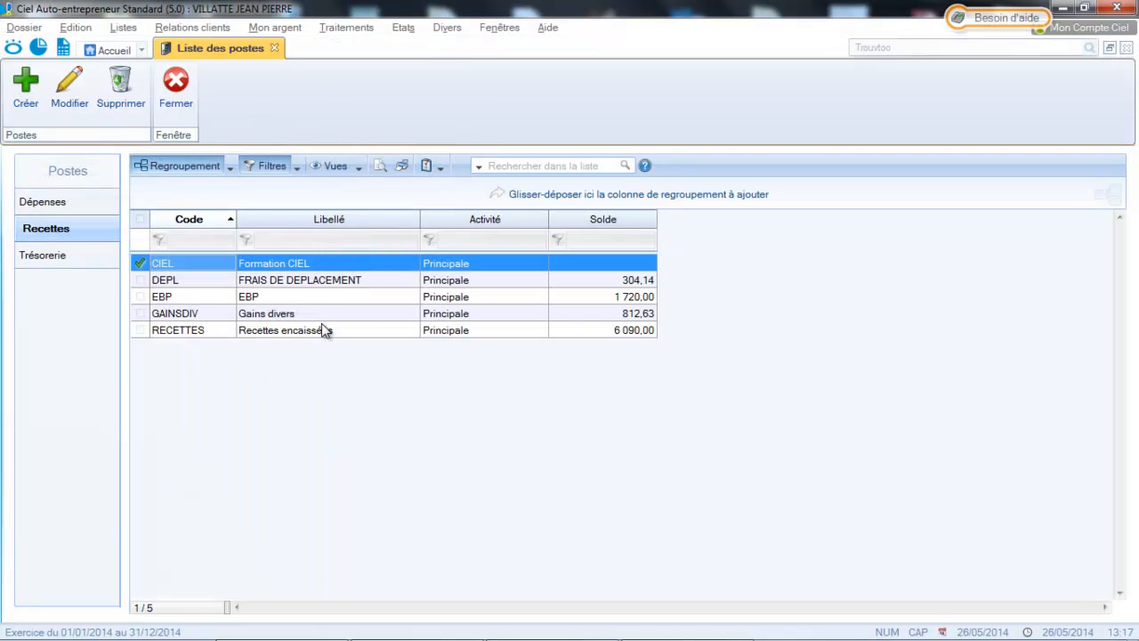
Change the label of the existing EBP revenue poste to Formation EBP and save it
{"action": "double_click", "coordinate": [318, 297]}
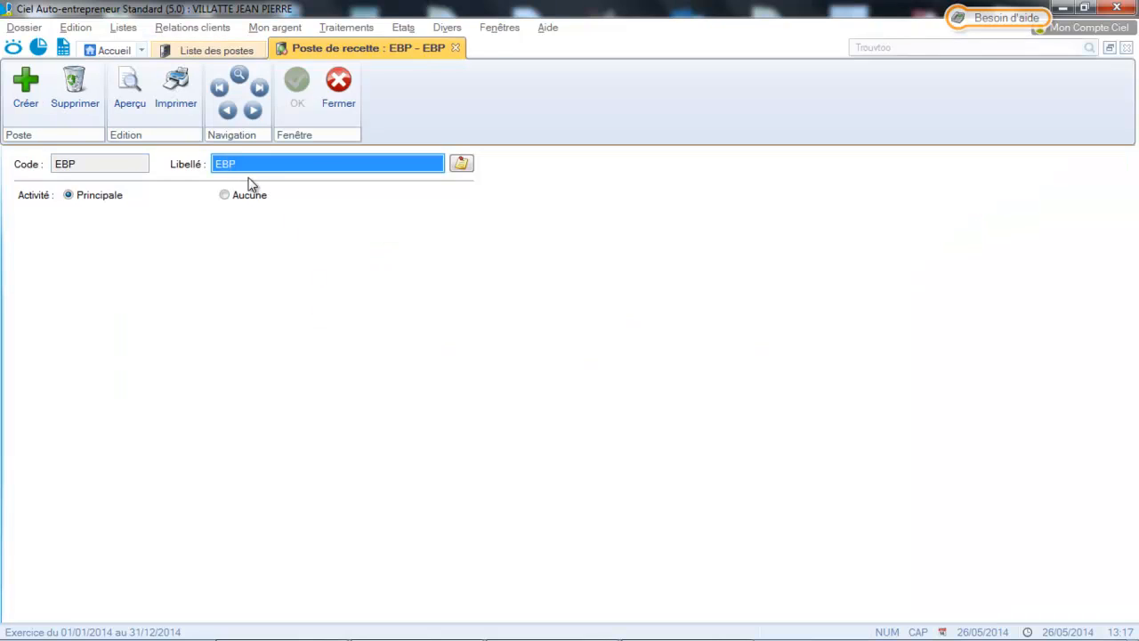
{"action": "left_click", "coordinate": [218, 165]}
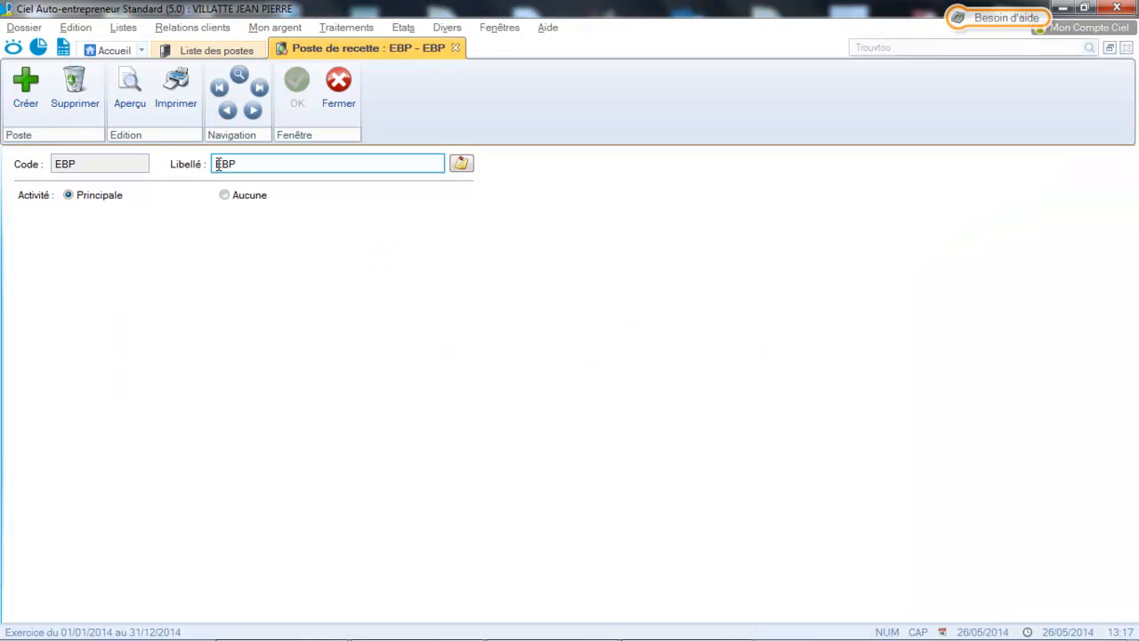
{"action": "type", "text": "Formati"}
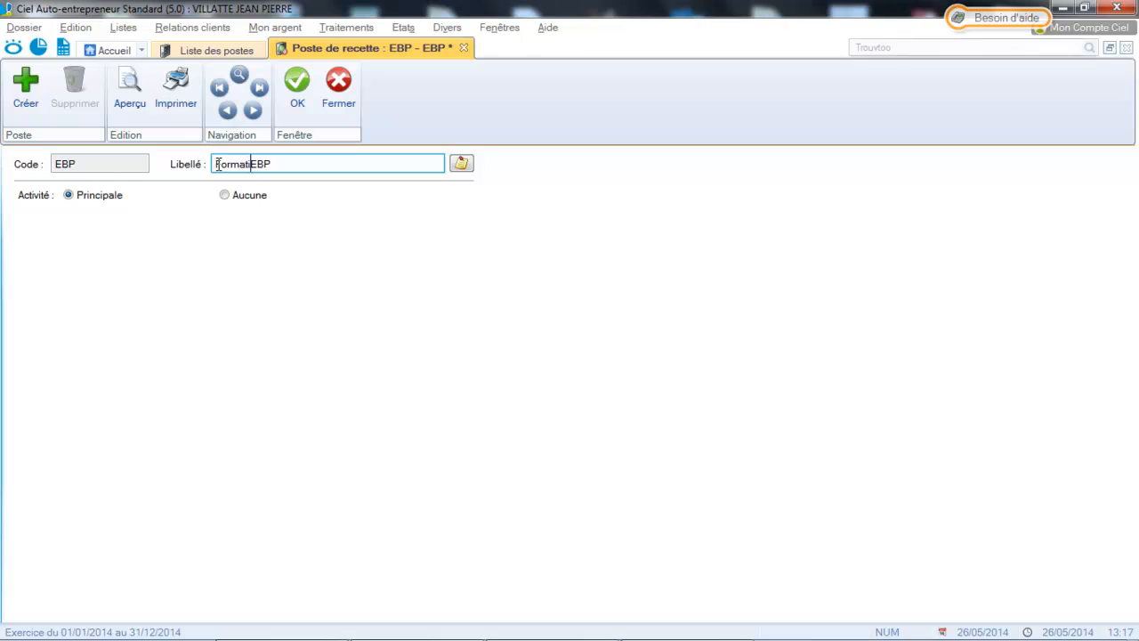
{"action": "type", "text": "ob"}
{"action": "key", "text": "BackSpace"}
{"action": "key", "text": "BackSpace"}
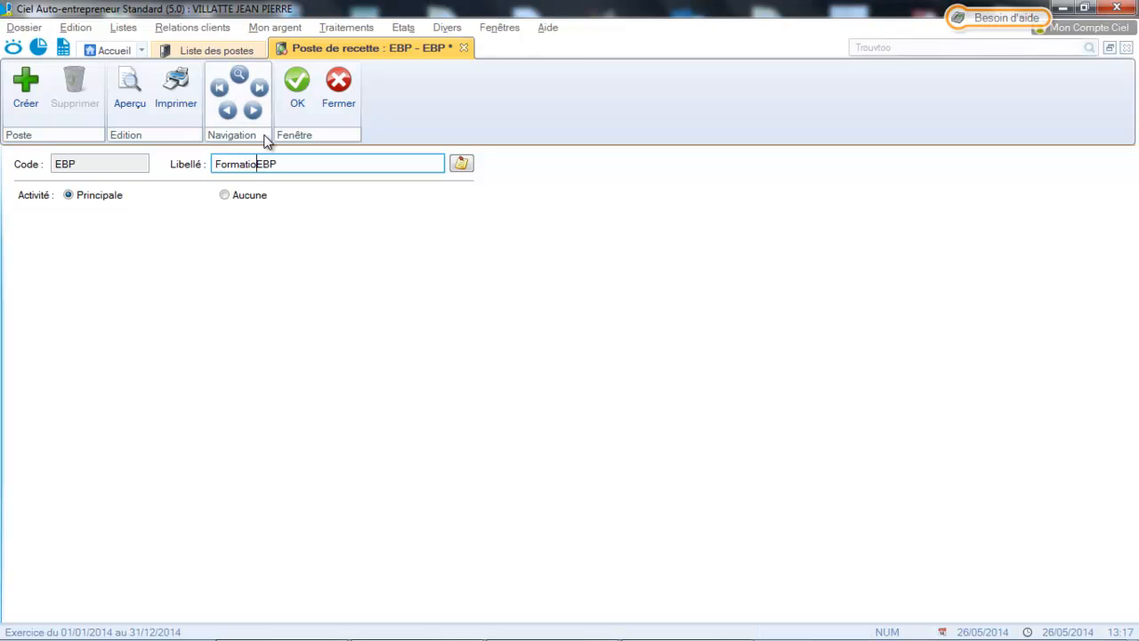
{"action": "type", "text": "n"}
{"action": "left_click", "coordinate": [296, 89]}
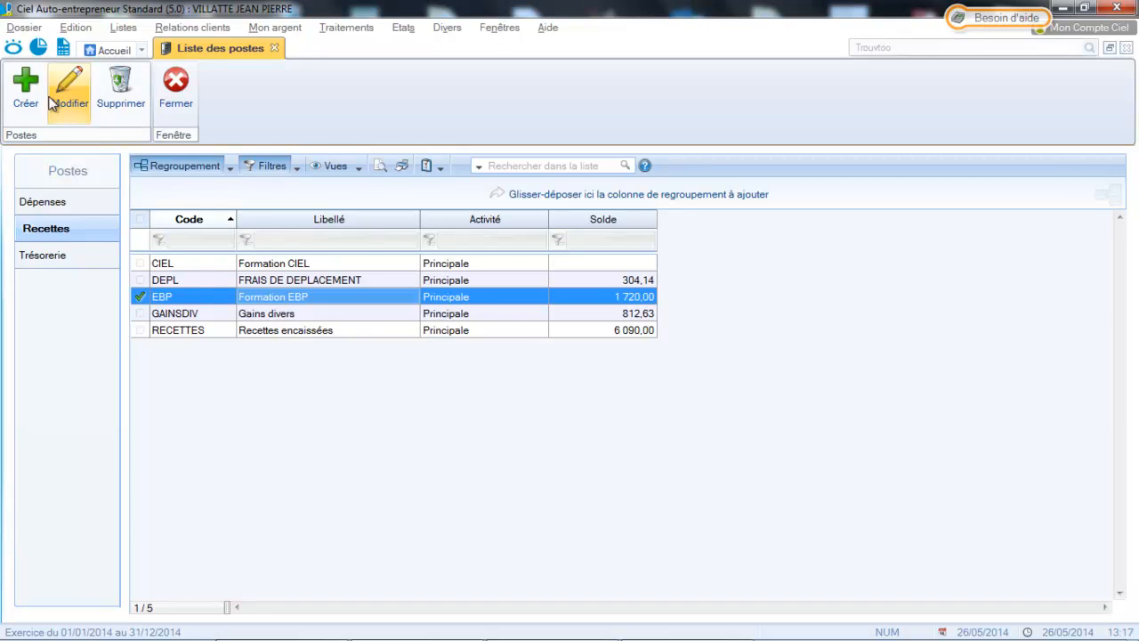
Start a new revenue poste with the code VENTE, keeping the Principale activity
{"action": "left_click", "coordinate": [26, 84]}
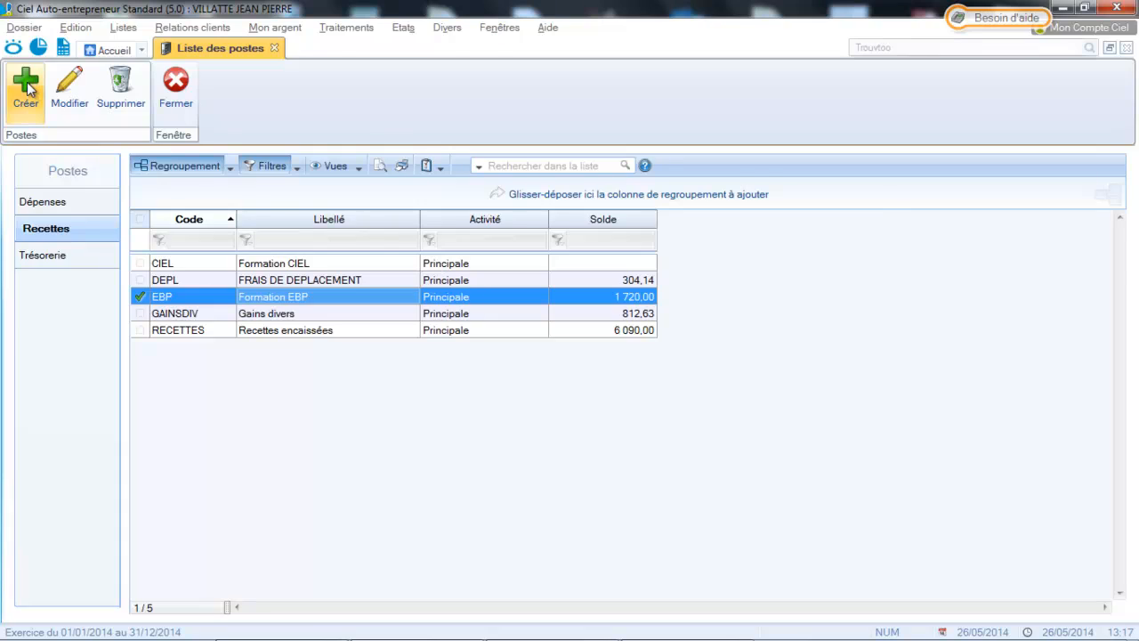
{"action": "type", "text": "vente"}
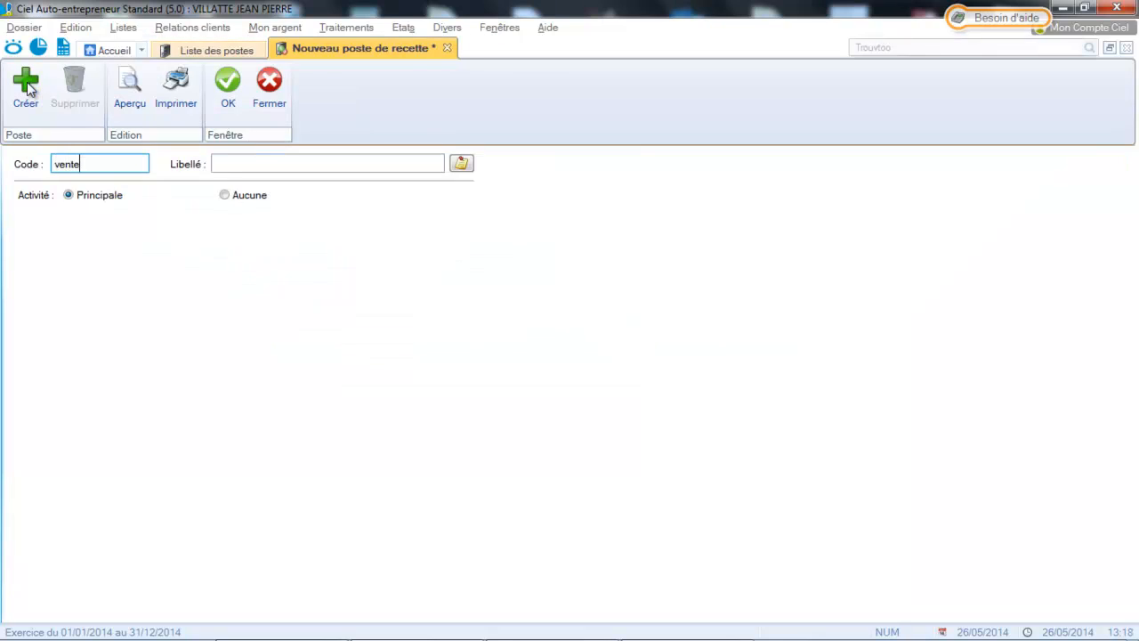
{"action": "key", "text": "BackSpace"}
{"action": "key", "text": "BackSpace"}
{"action": "key", "text": "BackSpace"}
{"action": "key", "text": "BackSpace"}
{"action": "key", "text": "BackSpace"}
{"action": "key", "text": "Caps_Lock"}
{"action": "type", "text": "VENTE"}
{"action": "key", "text": "Tab"}
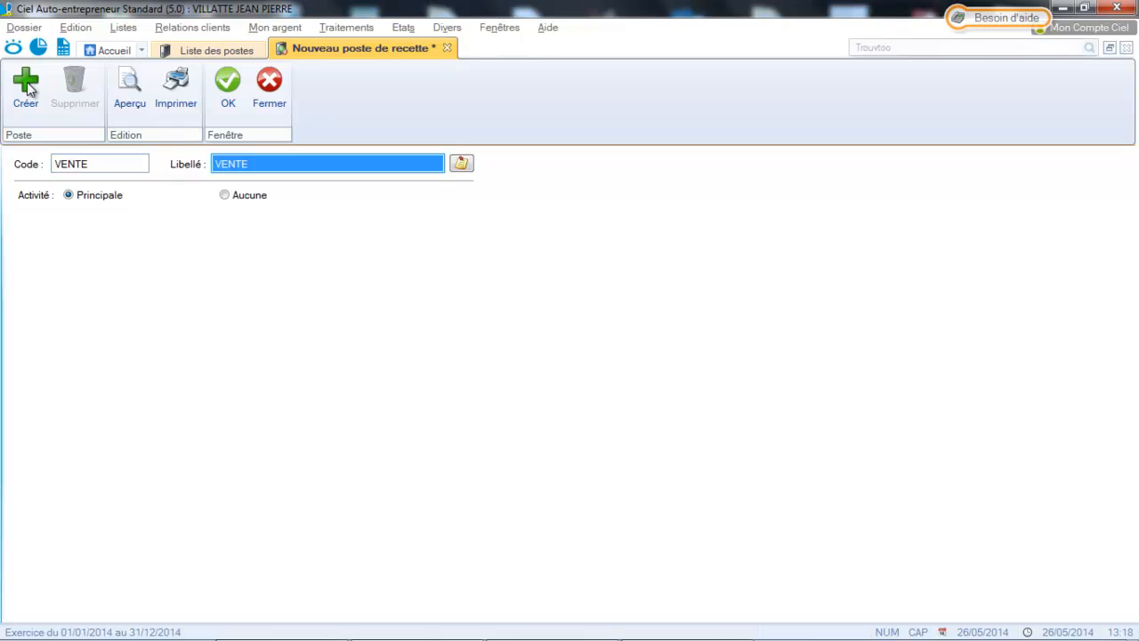
Set the new revenue poste's label to VENTE ORDINATEUR and save it
{"action": "left_click", "coordinate": [264, 164]}
{"action": "type", "text": "ORDI"}
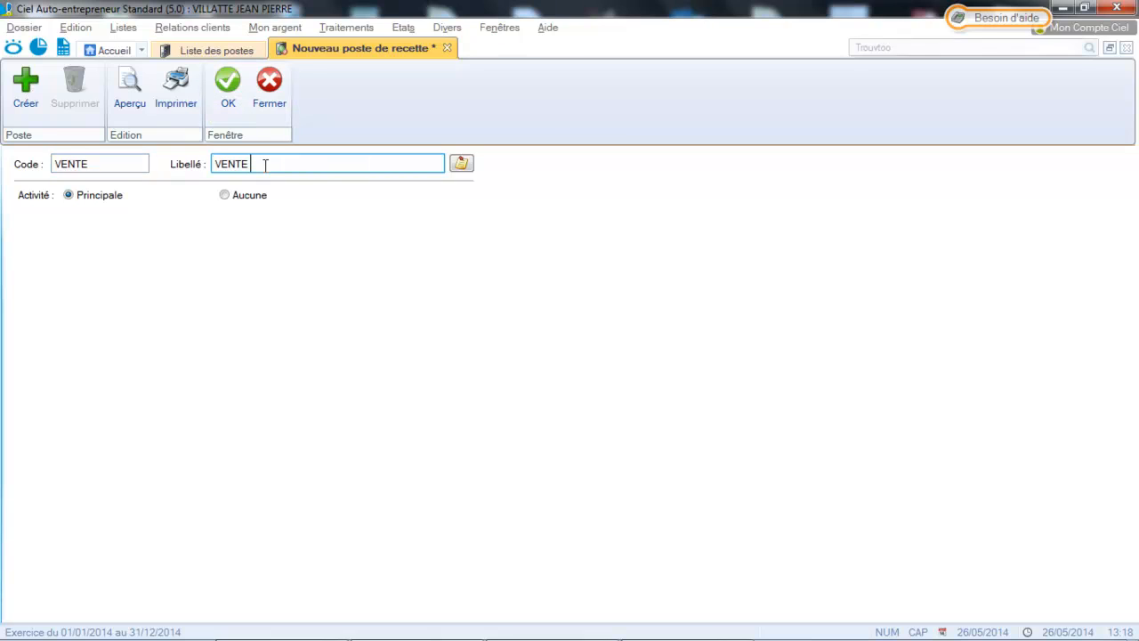
{"action": "type", "text": "BATEUR"}
{"action": "key", "text": "BackSpace"}
{"action": "key", "text": "BackSpace"}
{"action": "key", "text": "BackSpace"}
{"action": "key", "text": "BackSpace"}
{"action": "key", "text": "BackSpace"}
{"action": "key", "text": "BackSpace"}
{"action": "key", "text": "BackSpace"}
{"action": "type", "text": "INATEUR"}
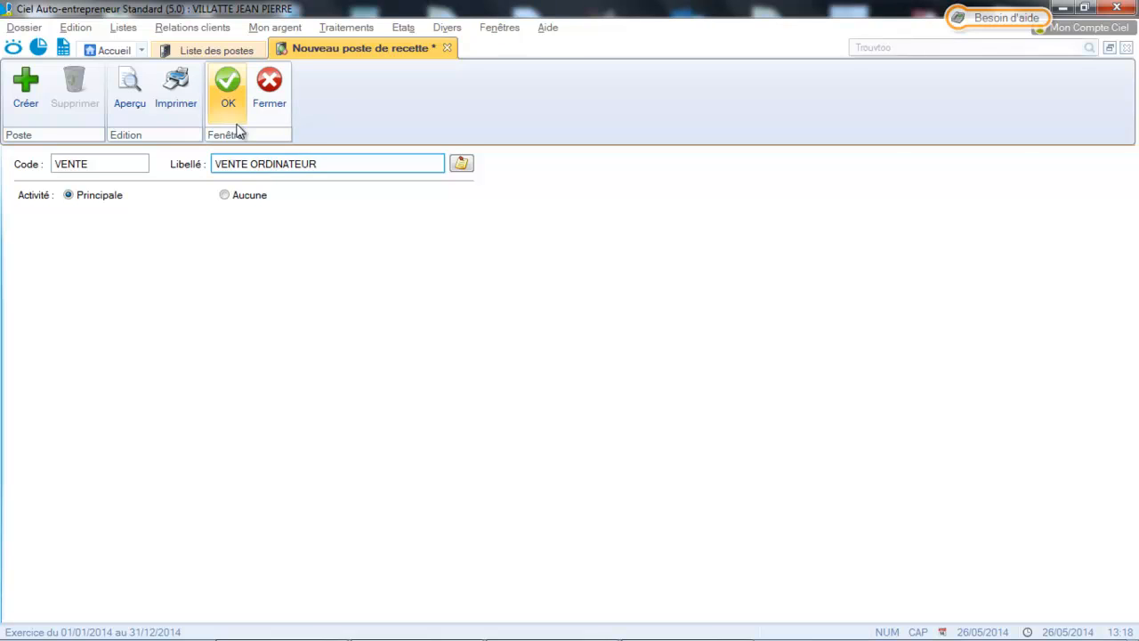
{"action": "left_click", "coordinate": [226, 83]}
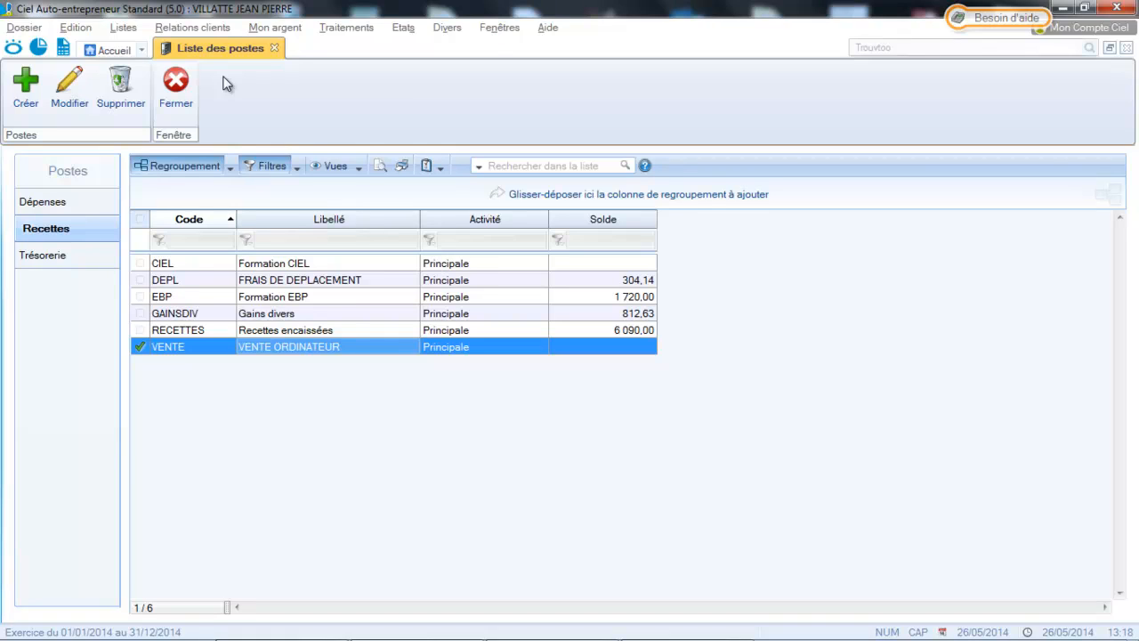
Display the Trésorerie category in the list of postes
{"action": "left_click", "coordinate": [34, 265]}
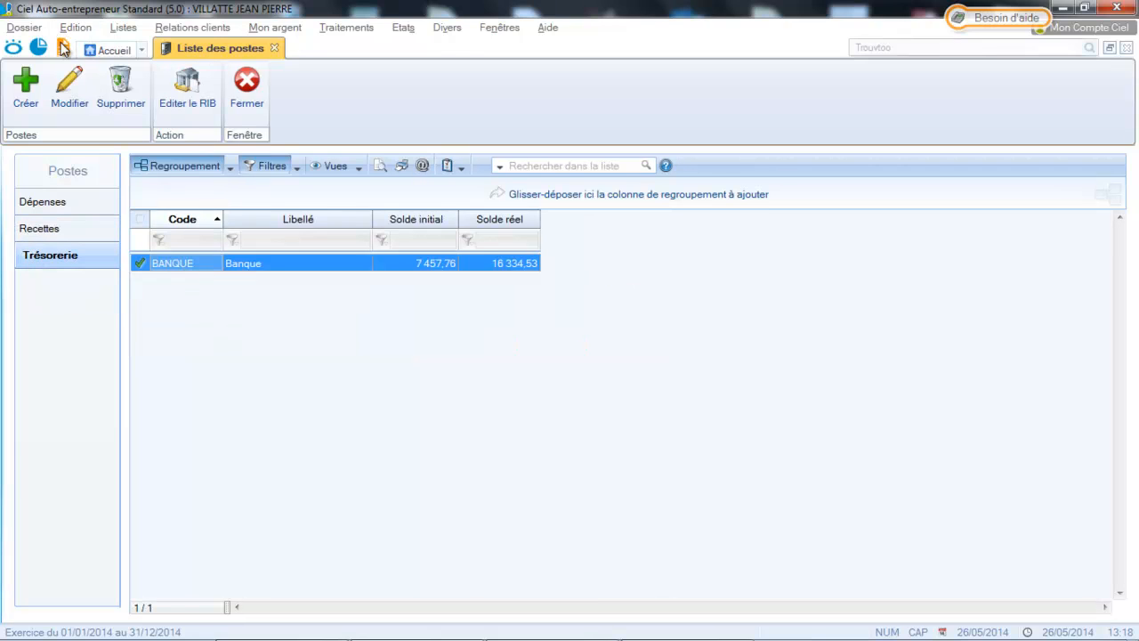
Examine the bank contact details and the RIB details of the BANQUE treasury poste, leaving them as they are
{"action": "left_click", "coordinate": [68, 86]}
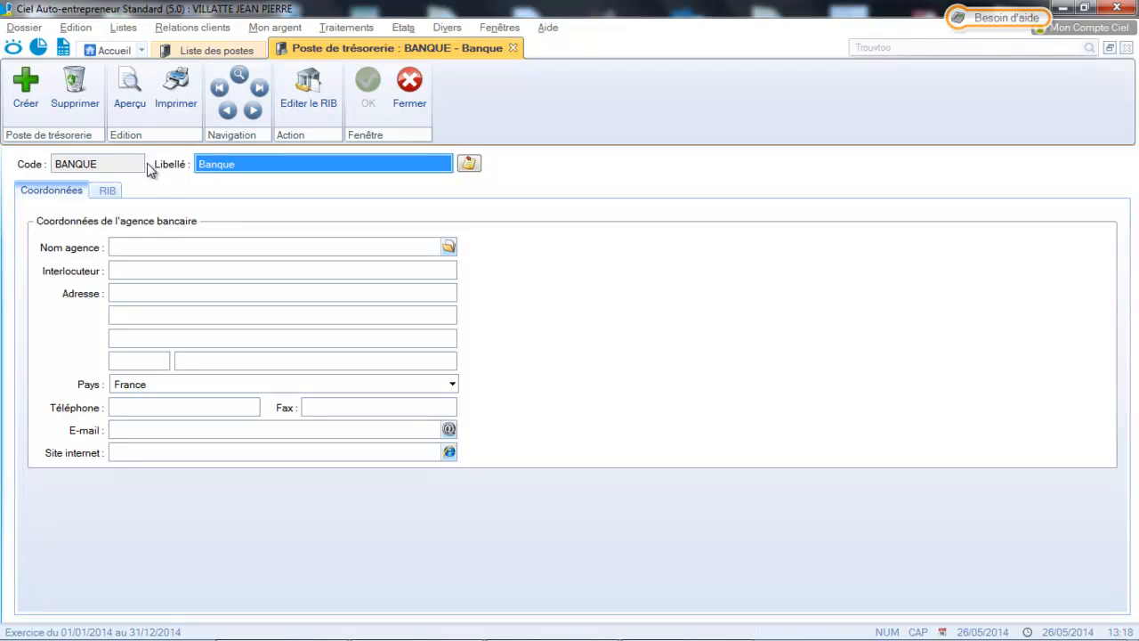
{"action": "left_click", "coordinate": [106, 192]}
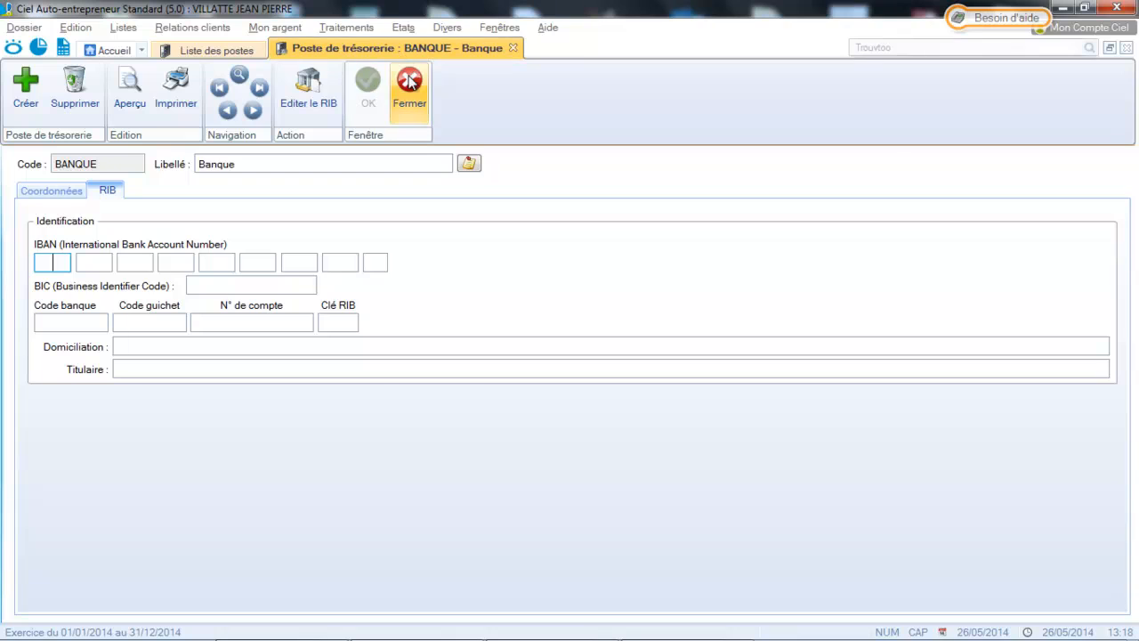
{"action": "left_click", "coordinate": [410, 88]}
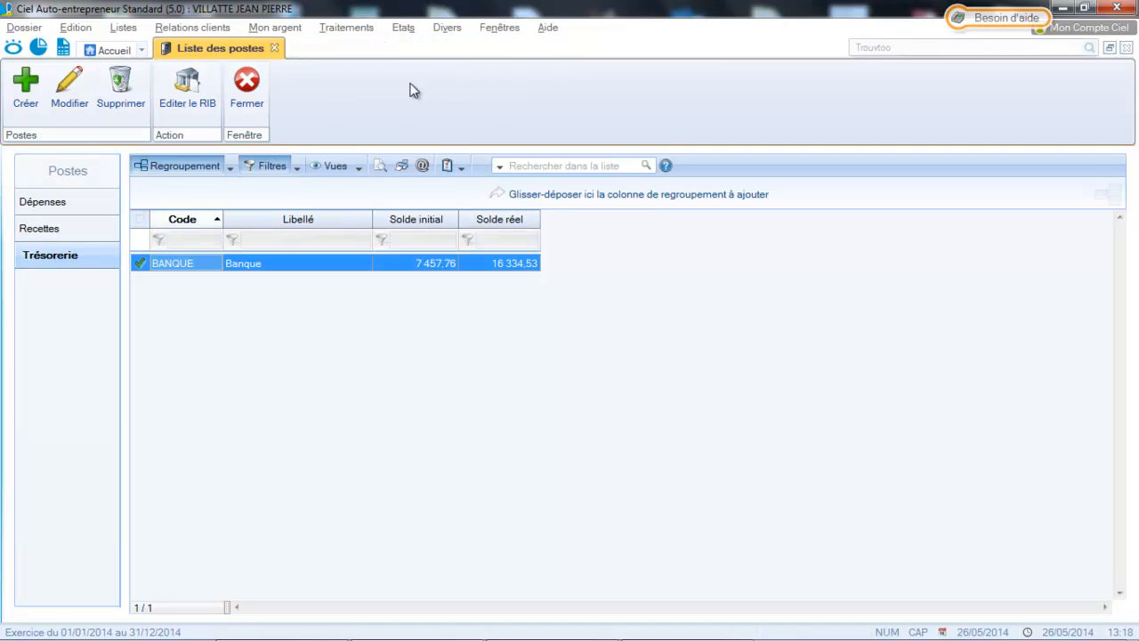
Create a treasury poste with code and label CAISSE, save it and close the list of postes
{"action": "left_click", "coordinate": [25, 89]}
{"action": "type", "text": "C"}
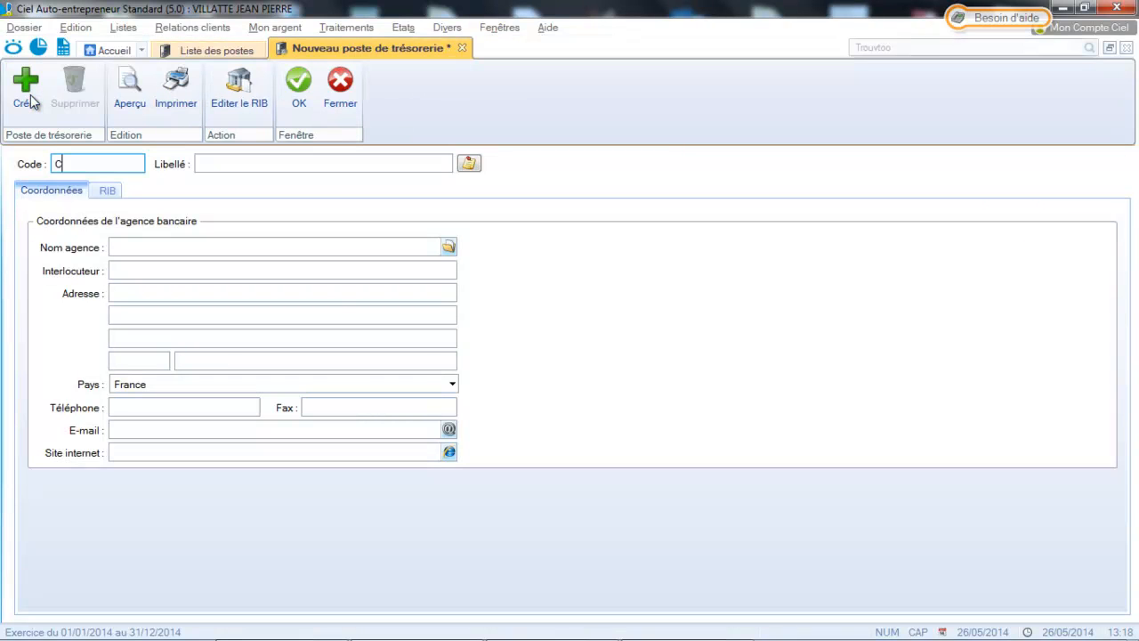
{"action": "type", "text": "AISSE"}
{"action": "key", "text": "Tab"}
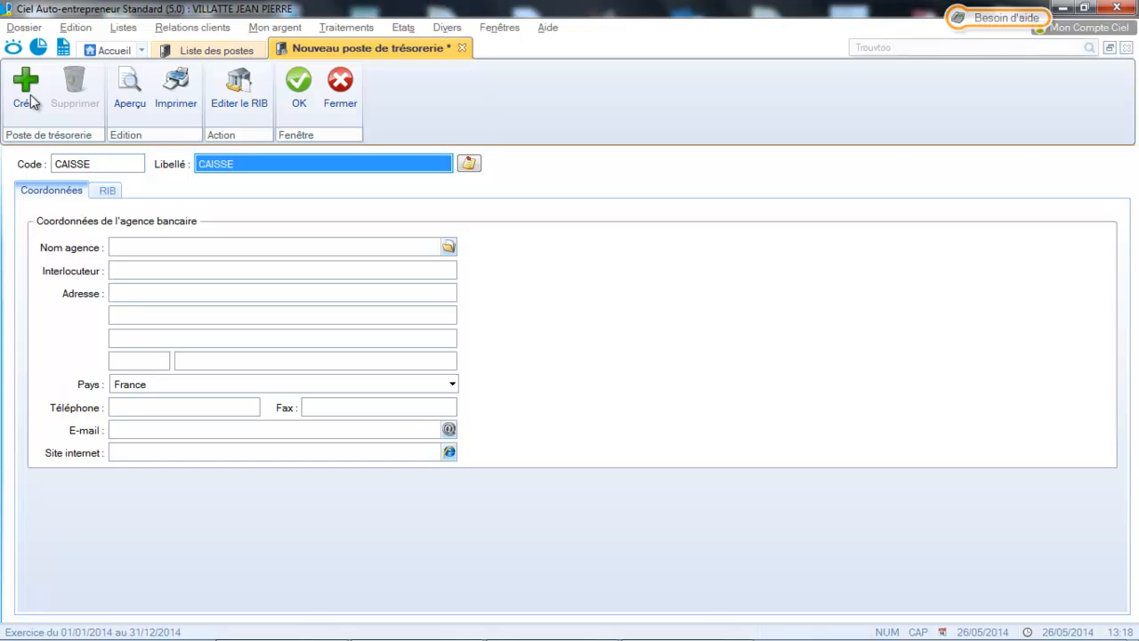
{"action": "left_click", "coordinate": [300, 100]}
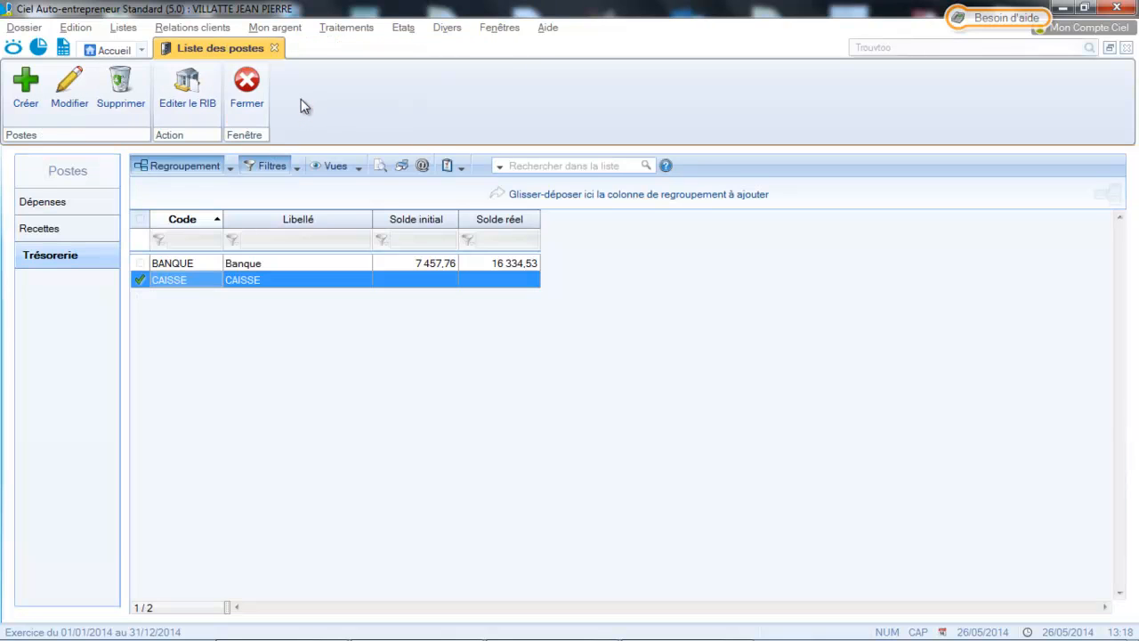
{"action": "left_click", "coordinate": [241, 91]}
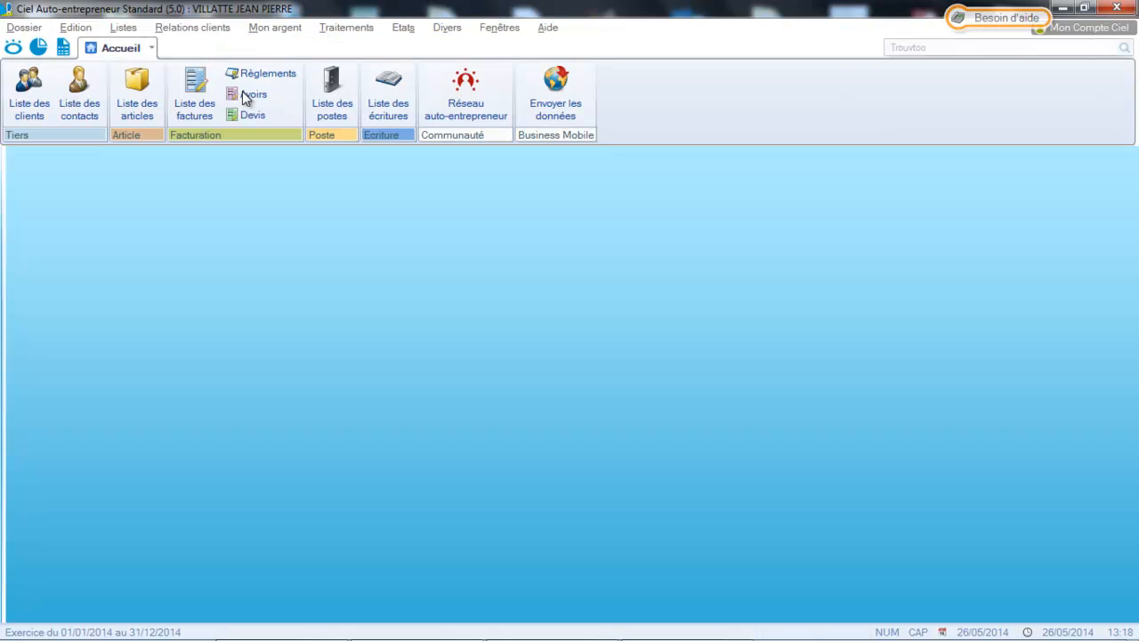
Start a new article from the list of articles and assign it to the EBP family
{"action": "left_click", "coordinate": [124, 28]}
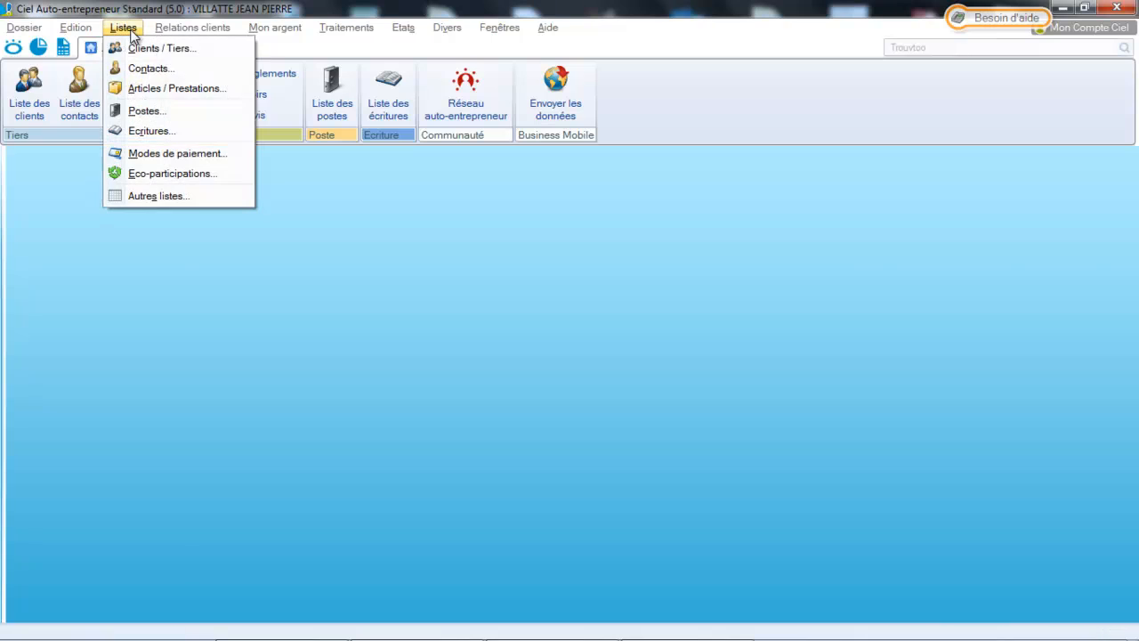
{"action": "left_click", "coordinate": [143, 91]}
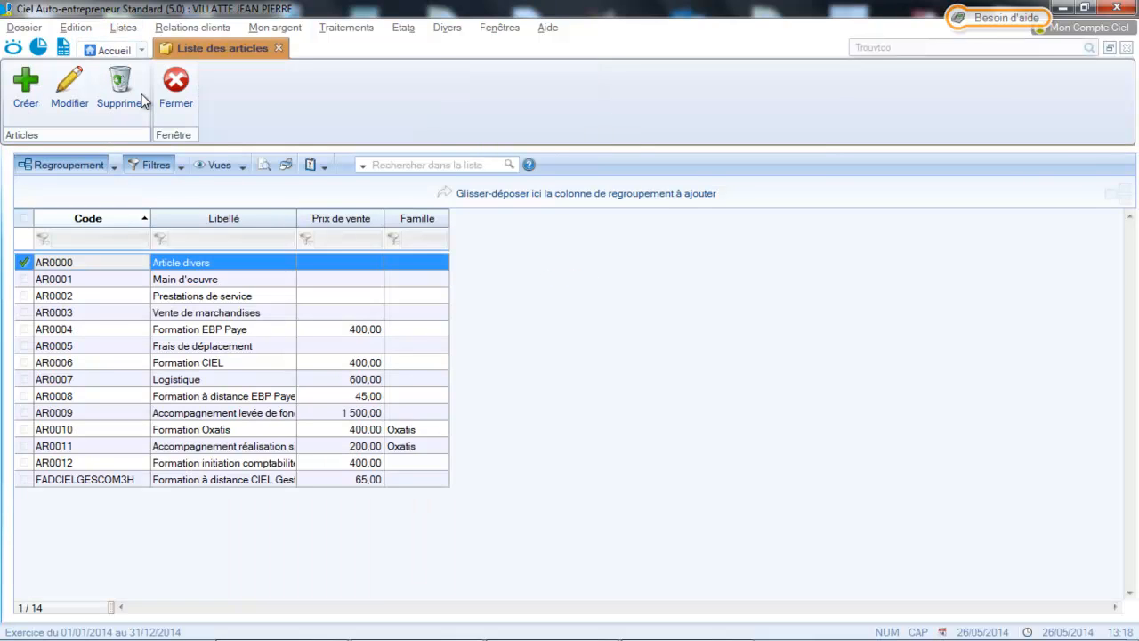
{"action": "left_click", "coordinate": [27, 85]}
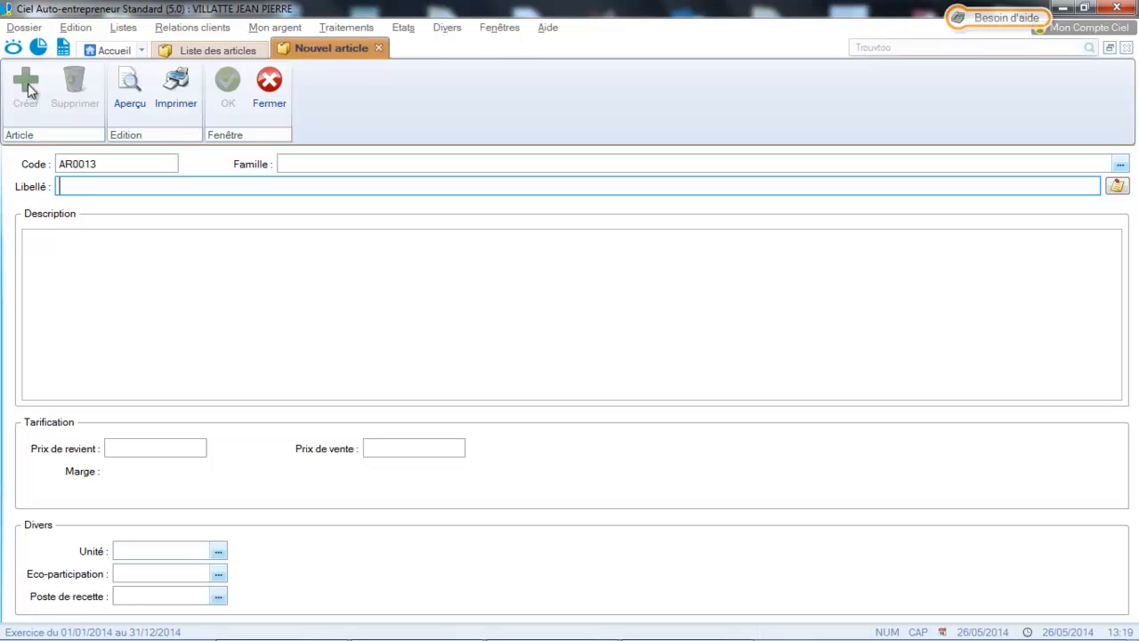
{"action": "left_click", "coordinate": [346, 166]}
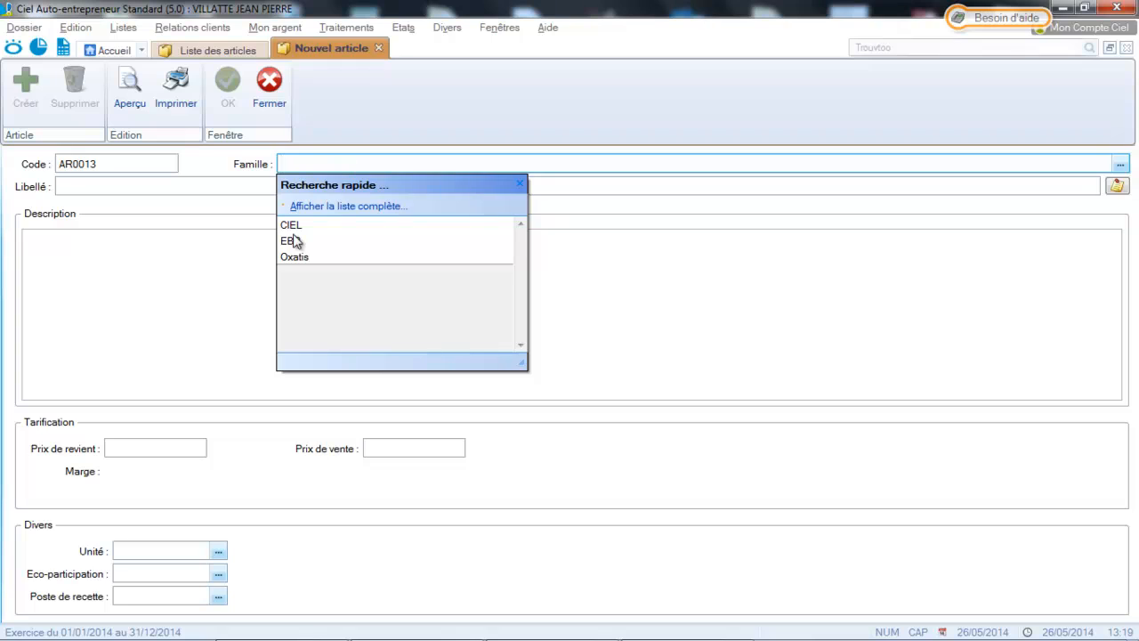
{"action": "left_click", "coordinate": [307, 241]}
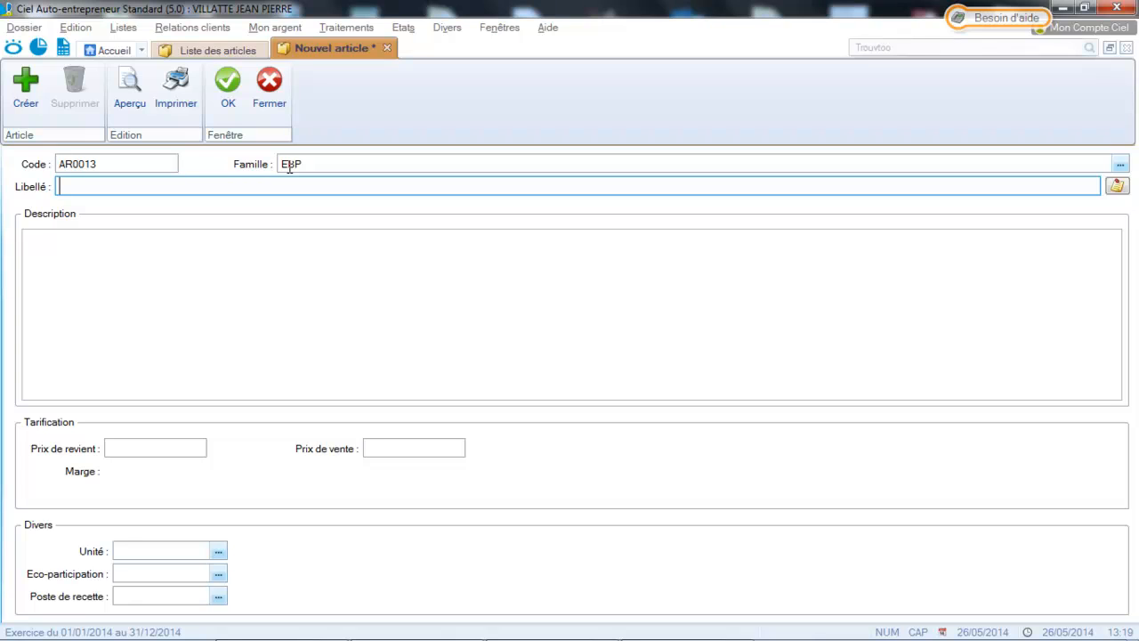
Enter "Vente logiciel EBP Comptabilité" as the new article's label
{"action": "key", "text": "Caps_Lock"}
{"action": "type", "text": "Vente logiciel"}
{"action": "key", "text": "Caps_Lock"}
{"action": "type", "text": "EBP"}
{"action": "key", "text": "Caps_Lock"}
{"action": "type", "text": "Comptabil"}
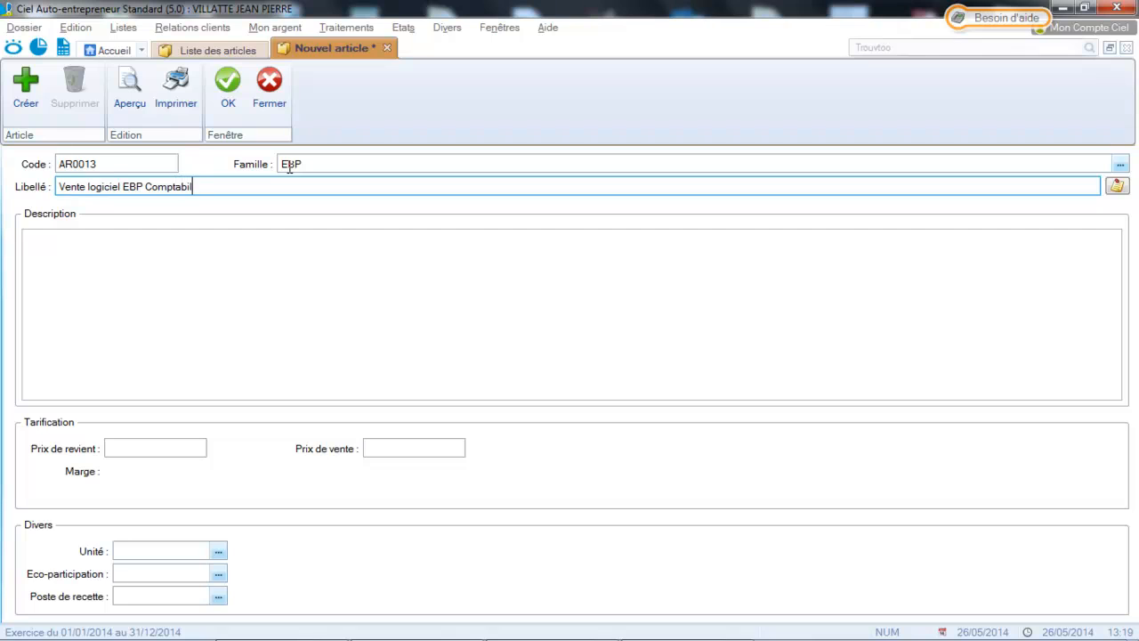
{"action": "type", "text": "ité"}
Enter "EBP Compta open line" as the new article's description
{"action": "left_click", "coordinate": [299, 246]}
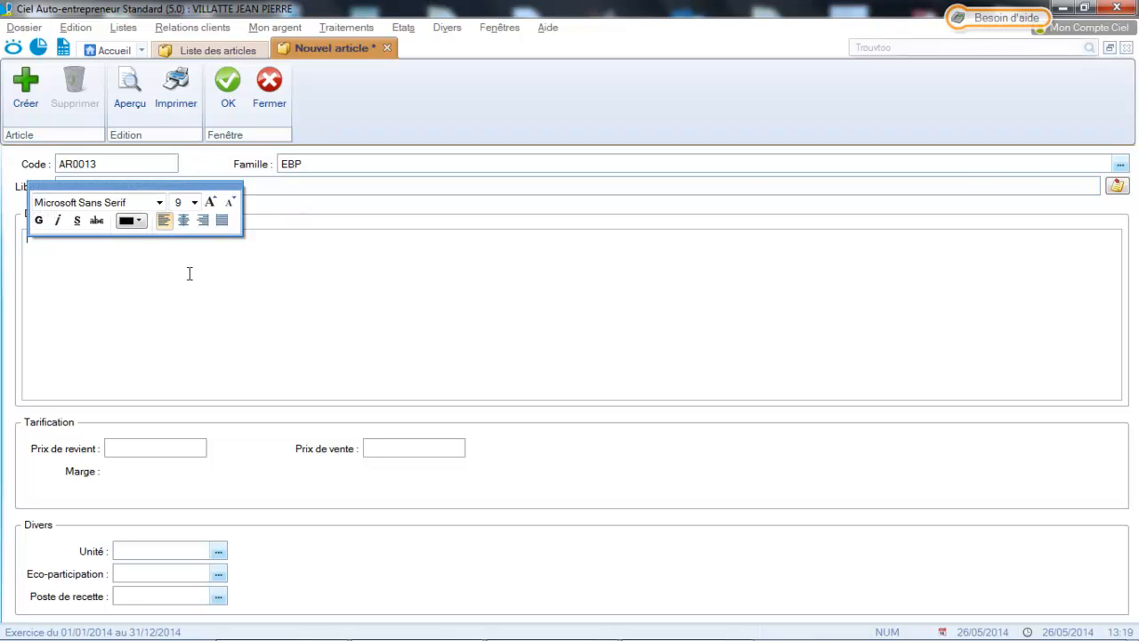
{"action": "key", "text": "Caps_Lock"}
{"action": "key", "text": "Caps_Lock"}
{"action": "key", "text": "Caps_Lock"}
{"action": "key", "text": "Caps_Lock"}
{"action": "type", "text": "ebp"}
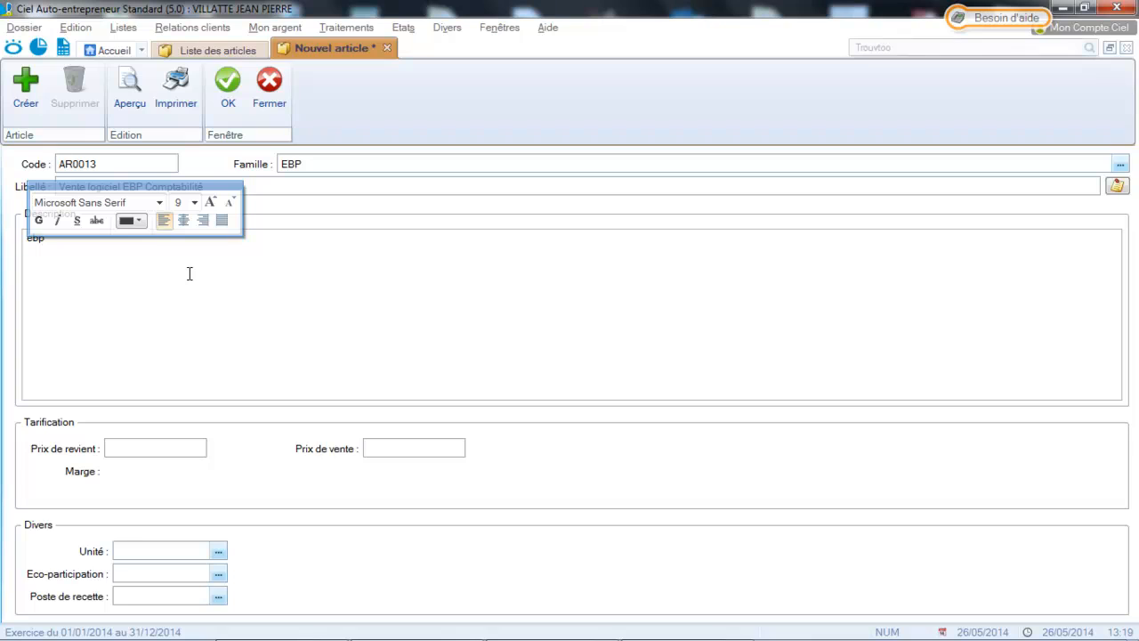
{"action": "key", "text": "BackSpace"}
{"action": "key", "text": "BackSpace"}
{"action": "key", "text": "BackSpace"}
{"action": "key", "text": "Caps_Lock"}
{"action": "type", "text": "EBP"}
{"action": "key", "text": "Caps_Lock"}
{"action": "type", "text": "Compta open line"}
Make the article's whole description text bold and move the floating formatting palette clear of the text
{"action": "left_click_drag", "start_coordinate": [142, 247], "coordinate": [6, 226]}
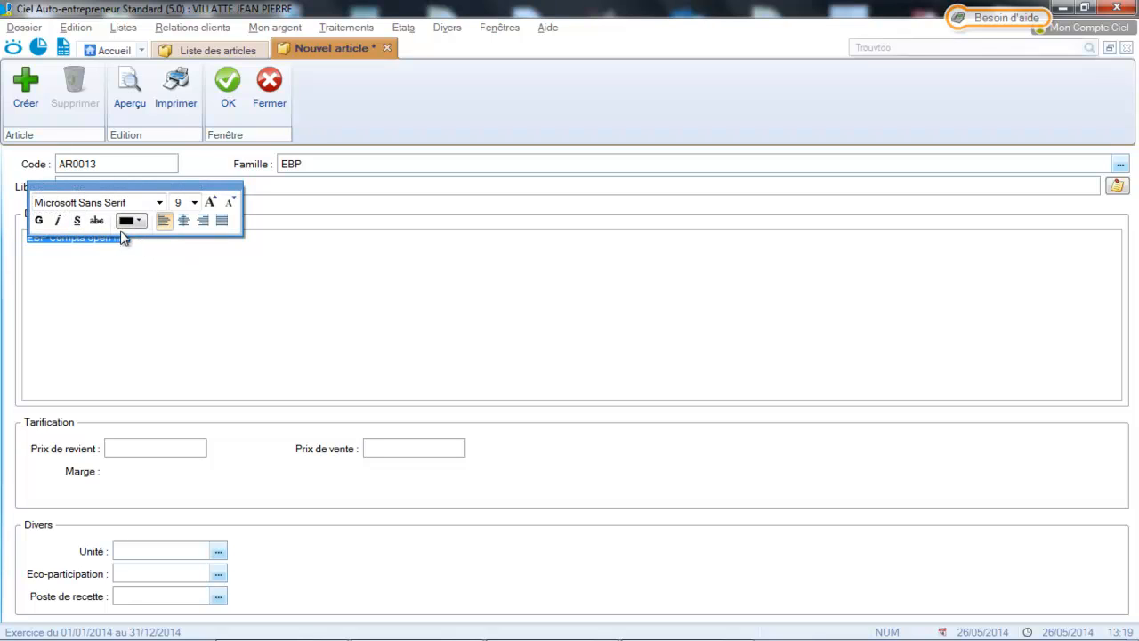
{"action": "left_click", "coordinate": [38, 220]}
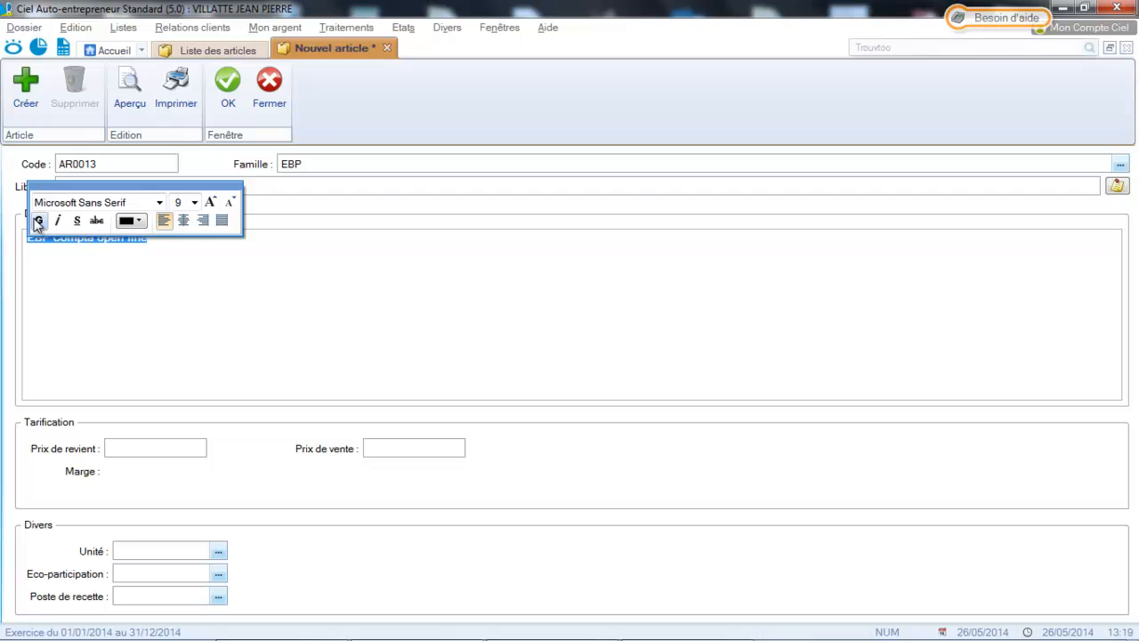
{"action": "left_click", "coordinate": [63, 275]}
{"action": "left_click_drag", "start_coordinate": [110, 190], "coordinate": [362, 292]}
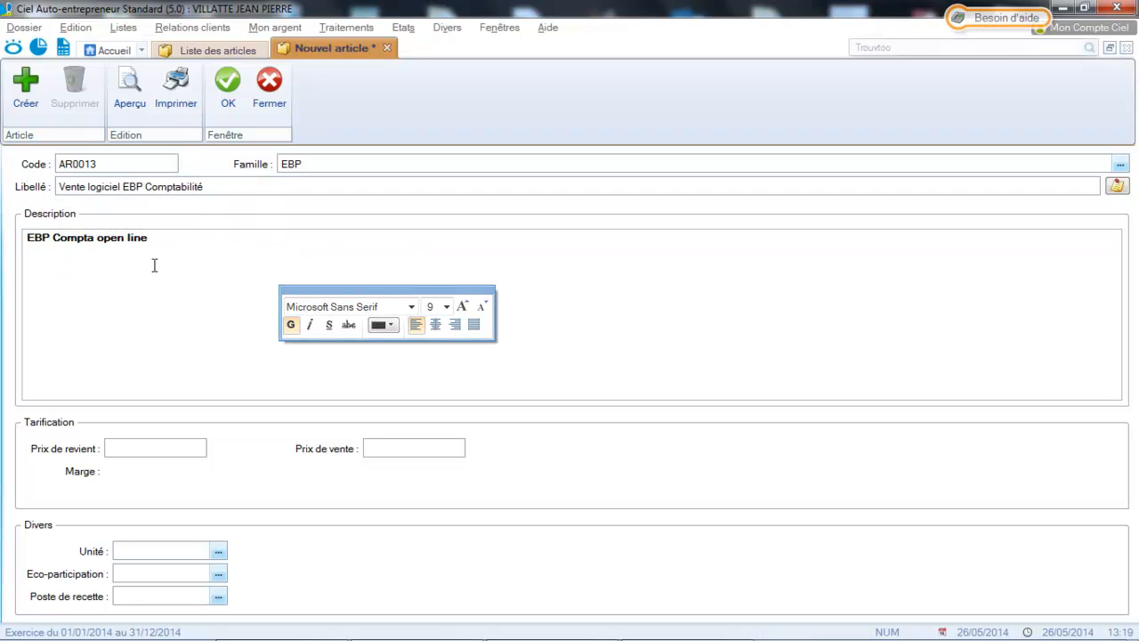
Set the article's selling price to 200 and its cost price to 150
{"action": "left_click", "coordinate": [384, 448]}
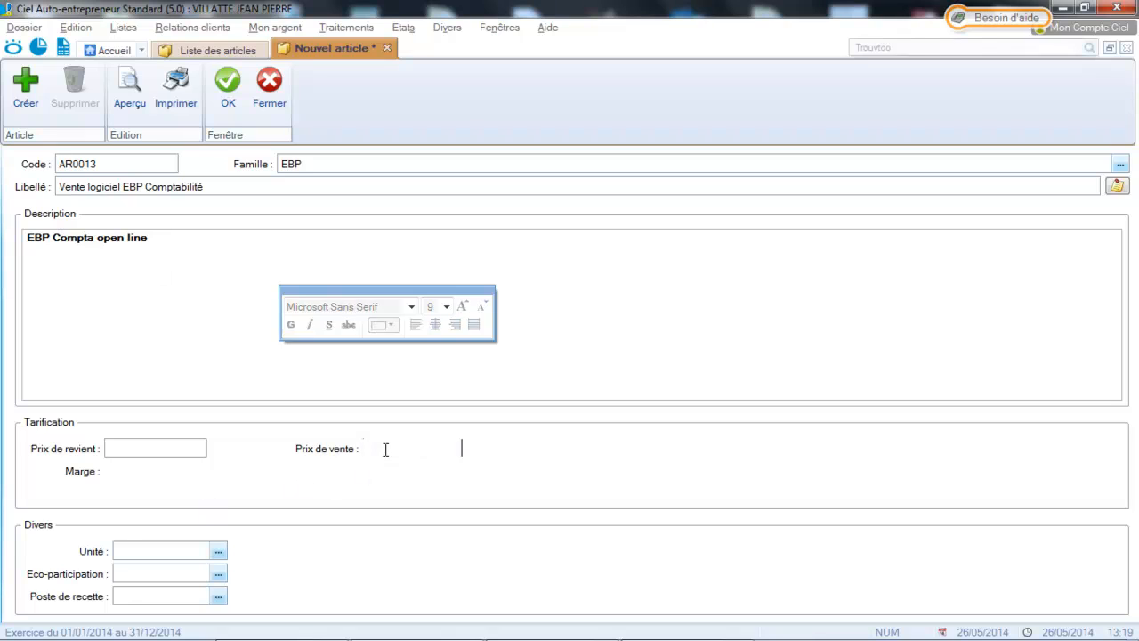
{"action": "type", "text": "200"}
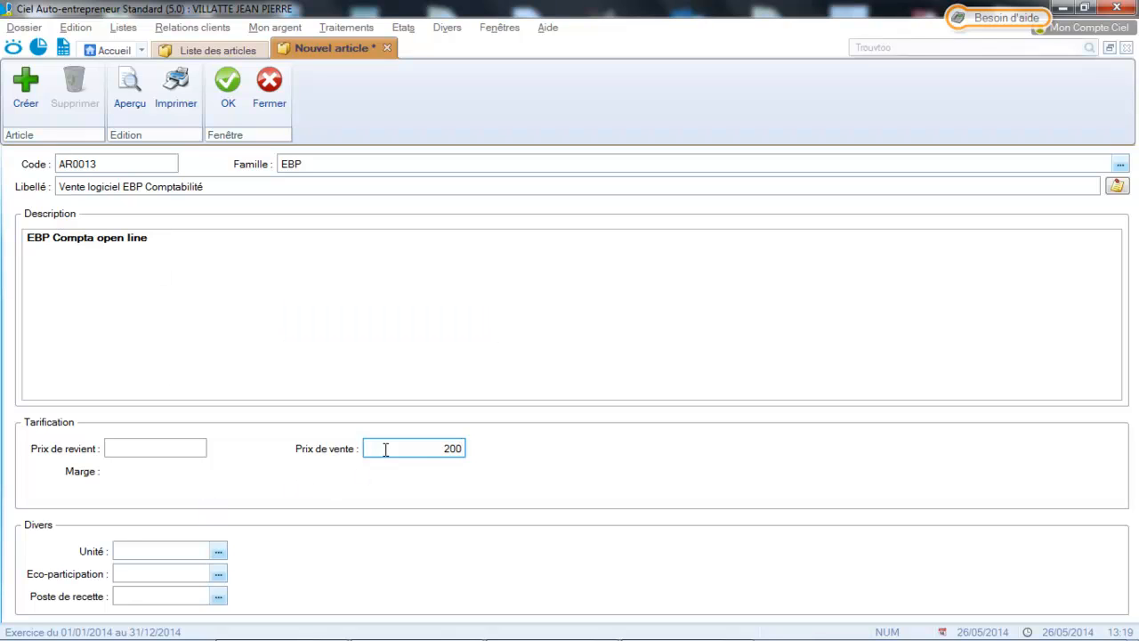
{"action": "left_click", "coordinate": [192, 446]}
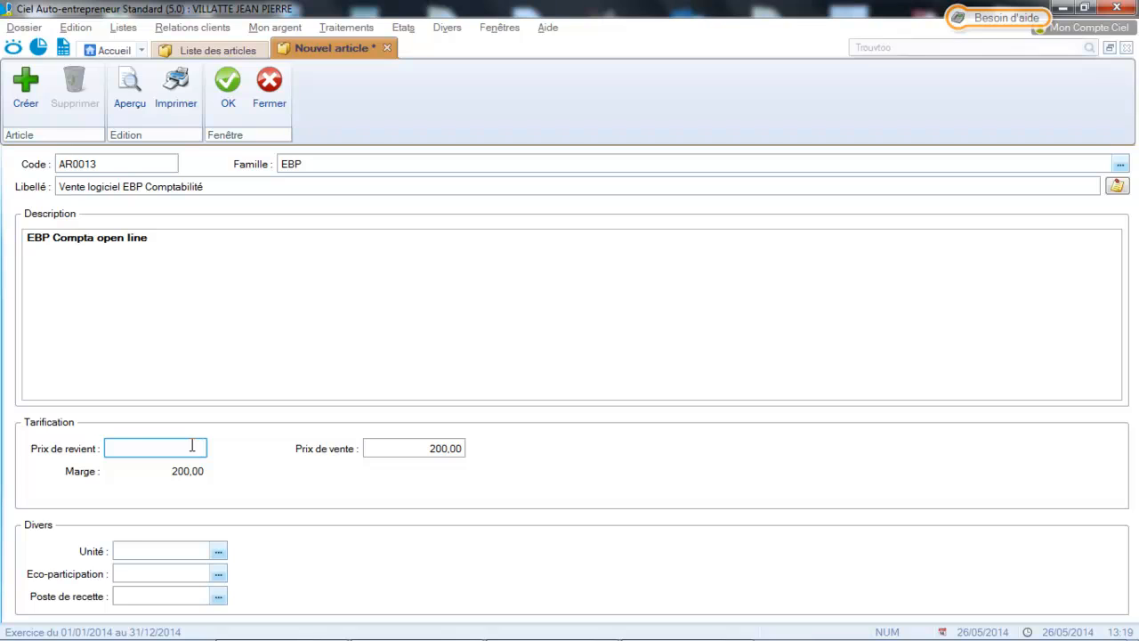
{"action": "type", "text": "150"}
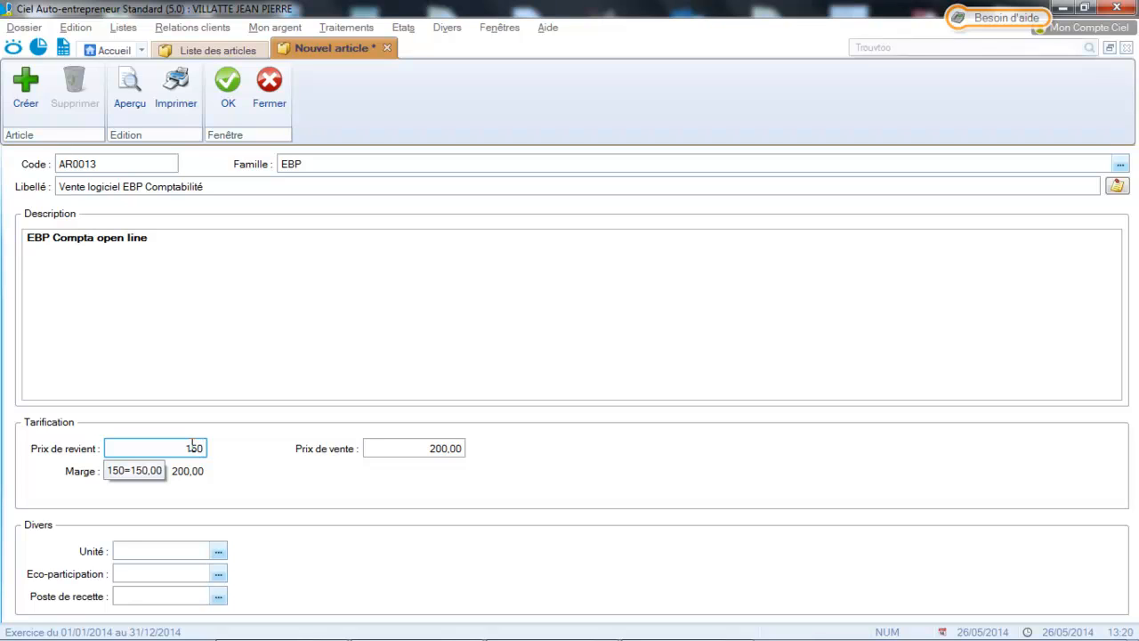
{"action": "key", "text": "Tab"}
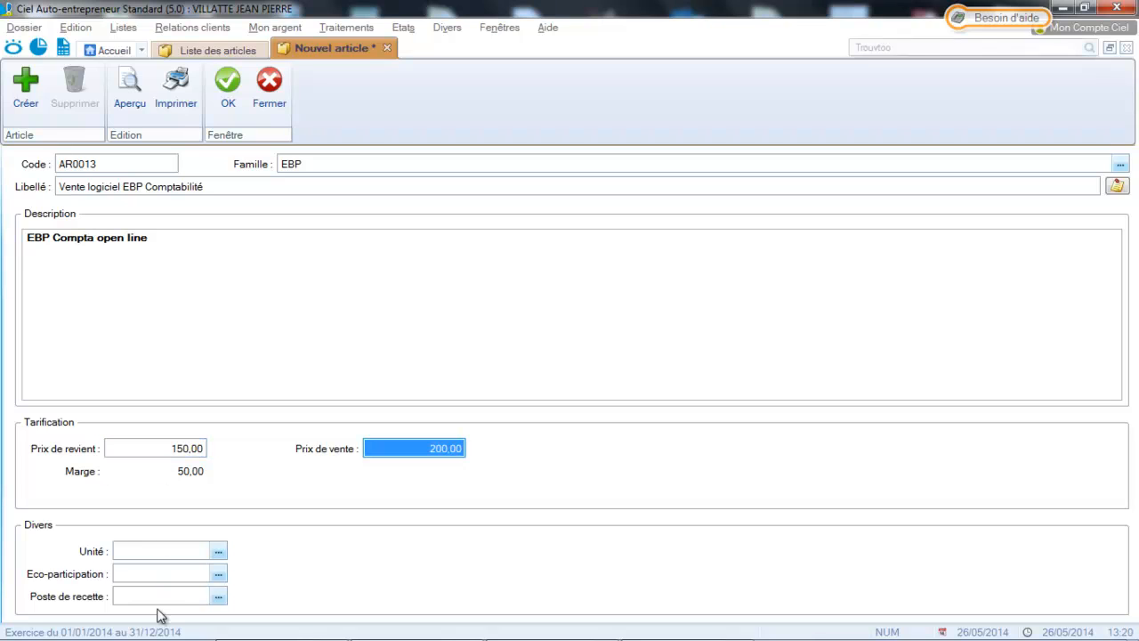
Assign the VENTE revenue poste to the article and save it
{"action": "left_click", "coordinate": [218, 598]}
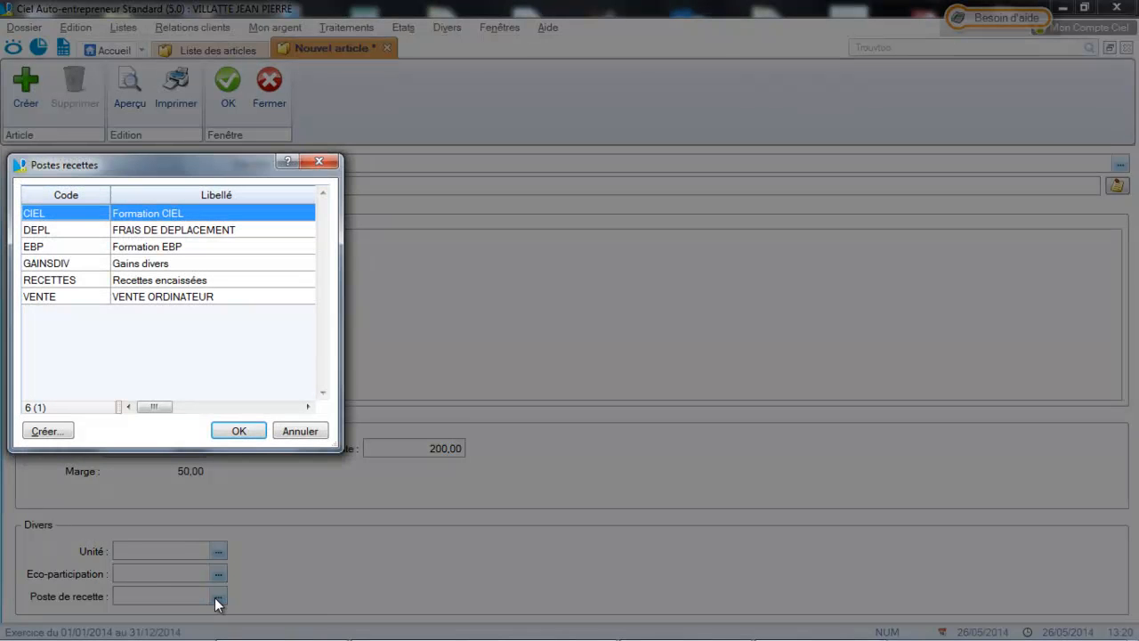
{"action": "left_click", "coordinate": [77, 298]}
{"action": "left_click", "coordinate": [238, 429]}
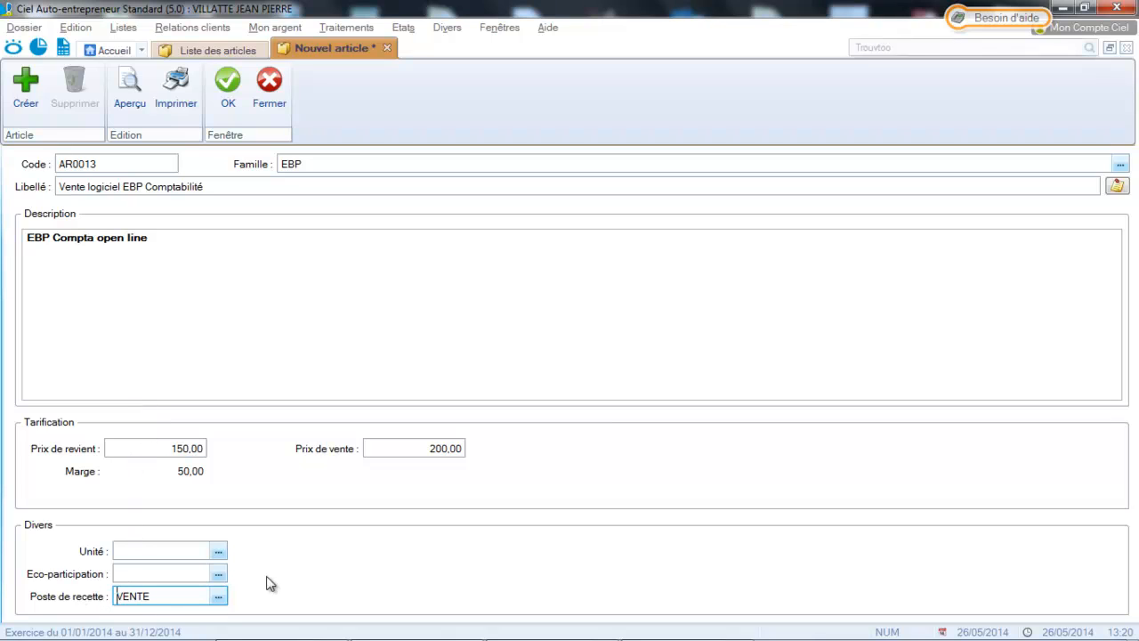
{"action": "left_click", "coordinate": [229, 89]}
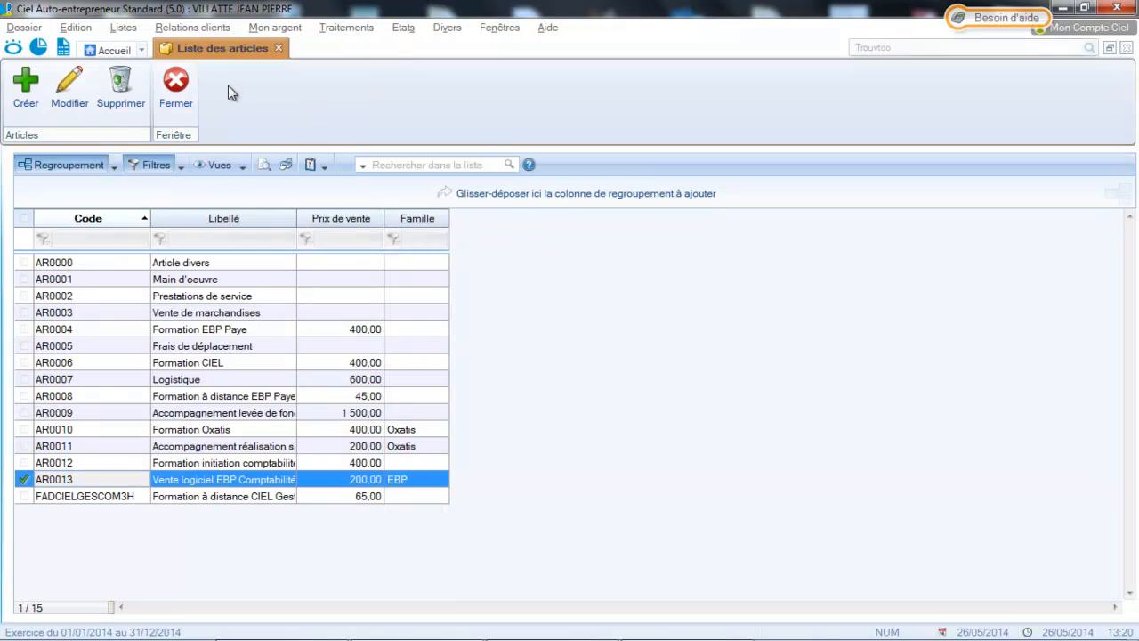
Open the record of SARL LA GRIFFE DU SERVICE from the list of clients for editing
{"action": "left_click", "coordinate": [122, 29]}
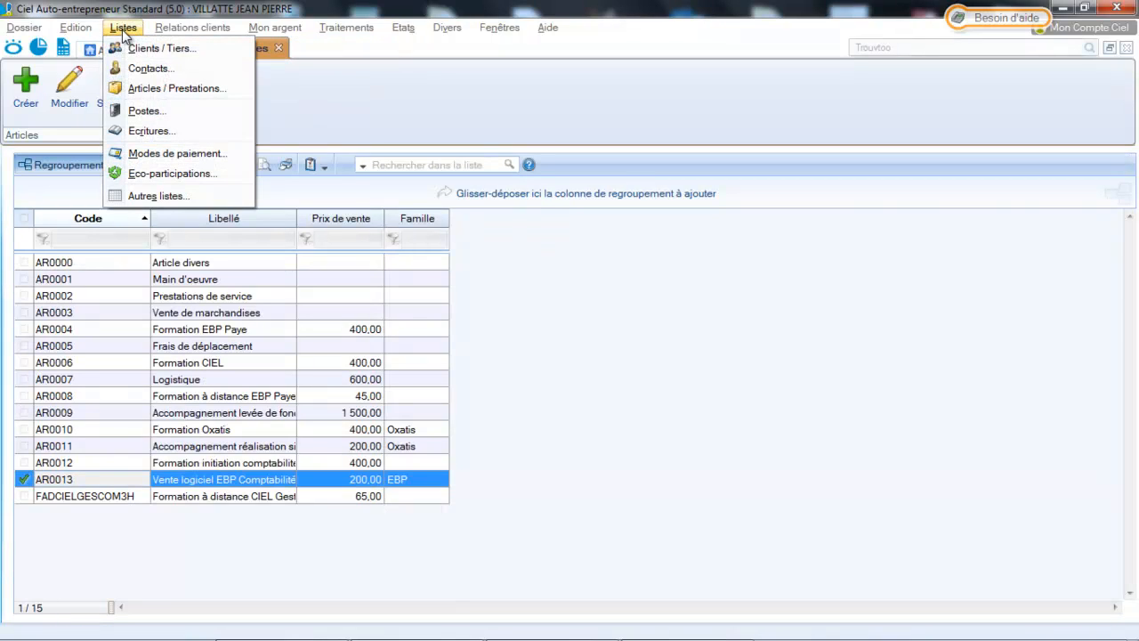
{"action": "left_click", "coordinate": [151, 49]}
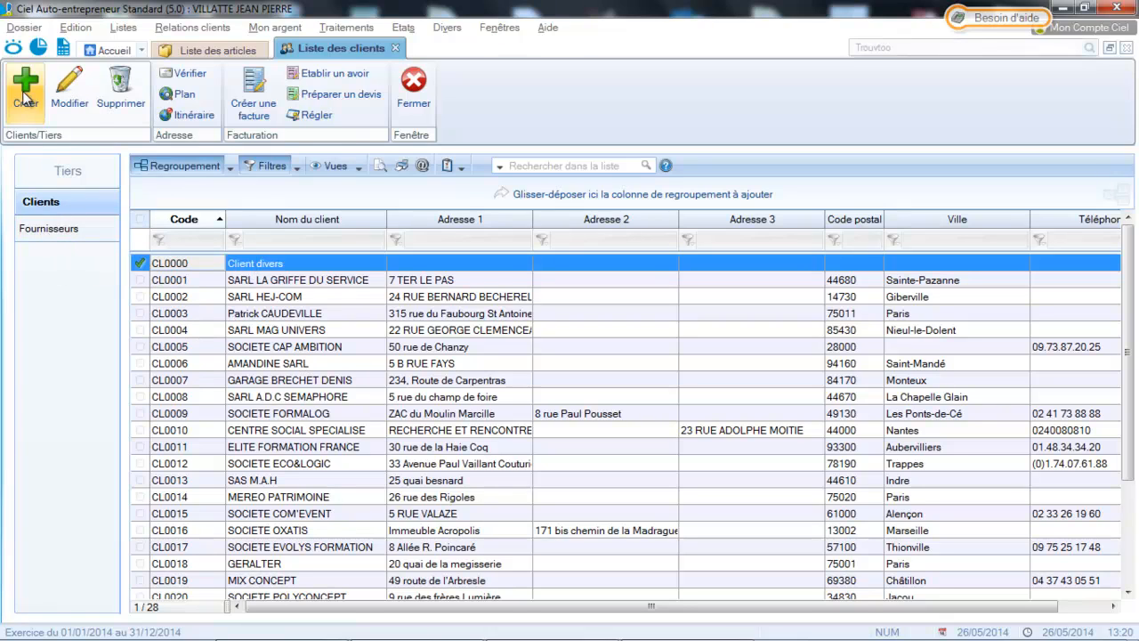
{"action": "left_click", "coordinate": [181, 284]}
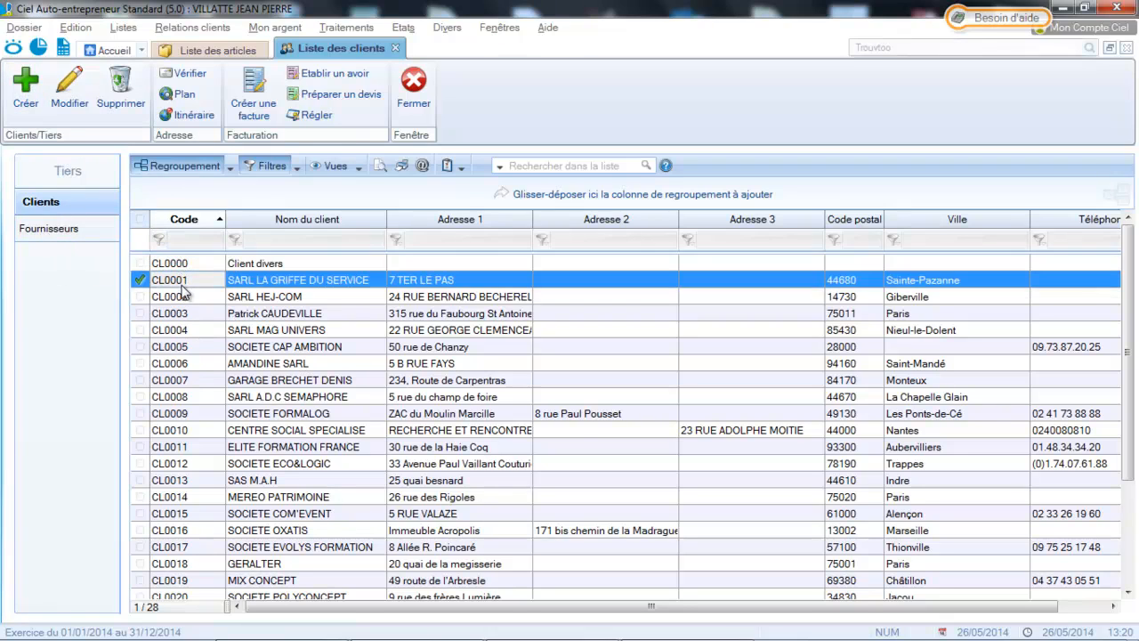
{"action": "mouse_move", "coordinate": [182, 288]}
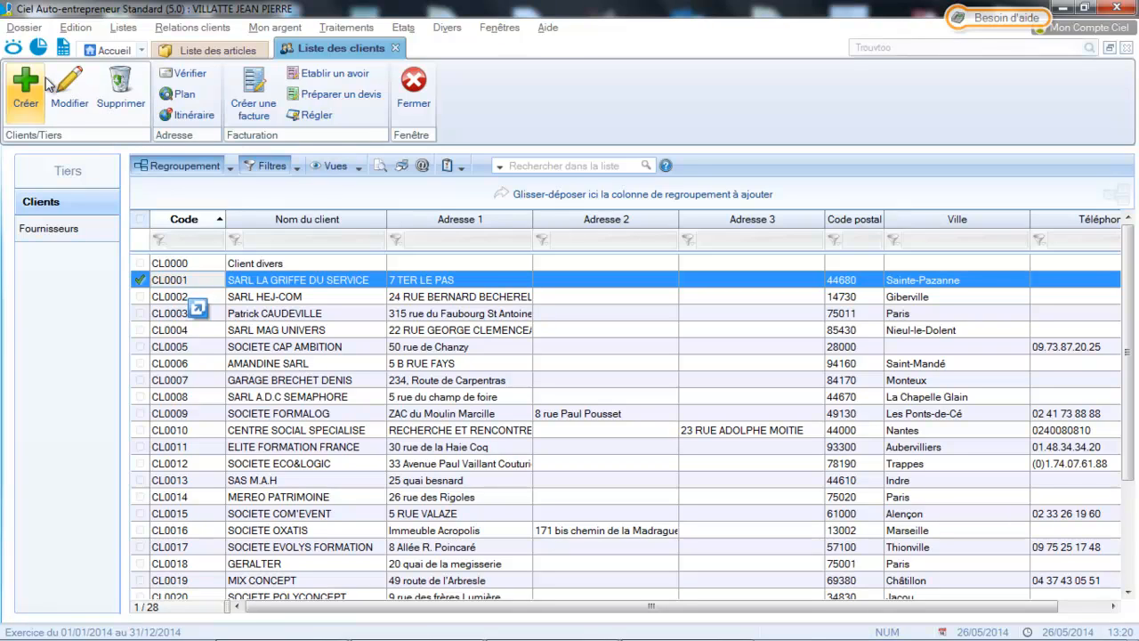
{"action": "left_click", "coordinate": [81, 94]}
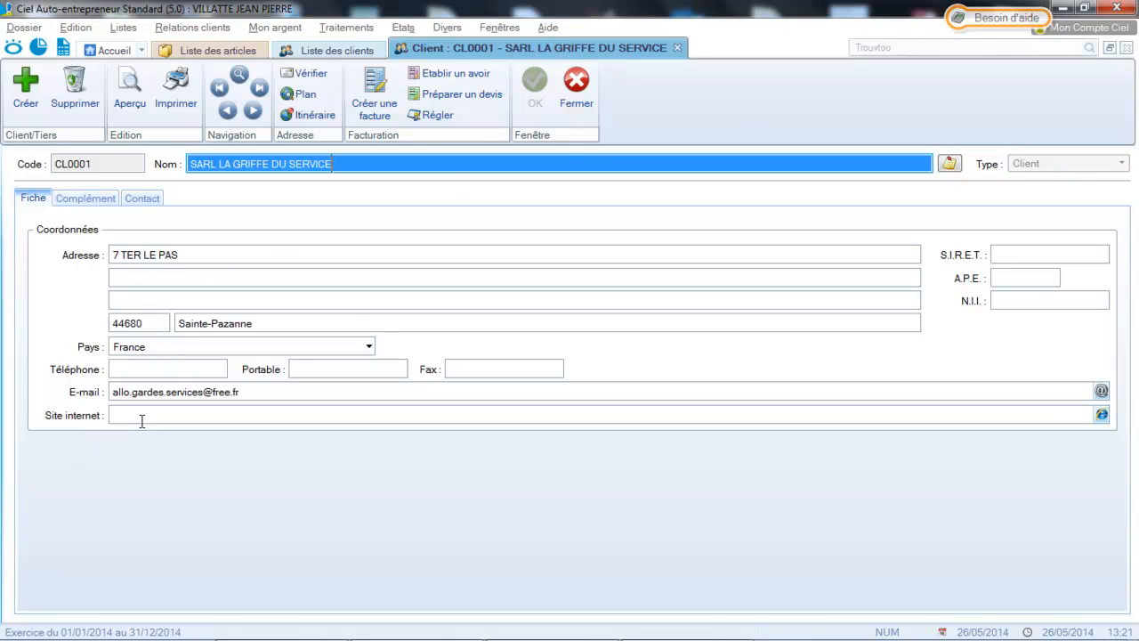
Set the client's family to Professionnel and its payment method to CHQ30FM, and save the record
{"action": "left_click", "coordinate": [101, 203]}
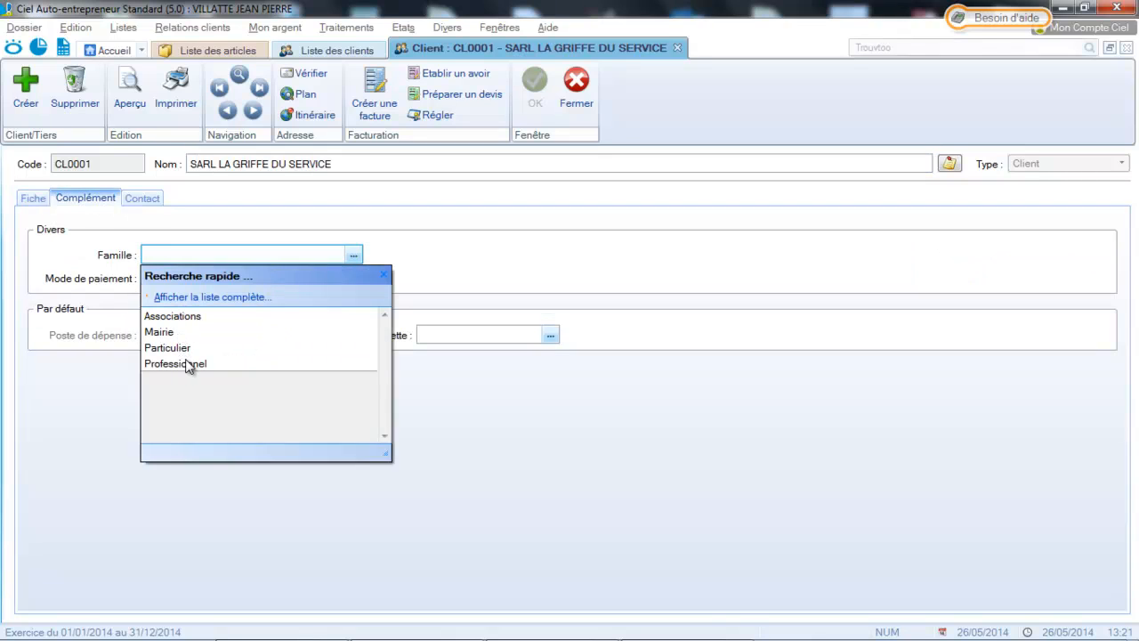
{"action": "left_click", "coordinate": [187, 364]}
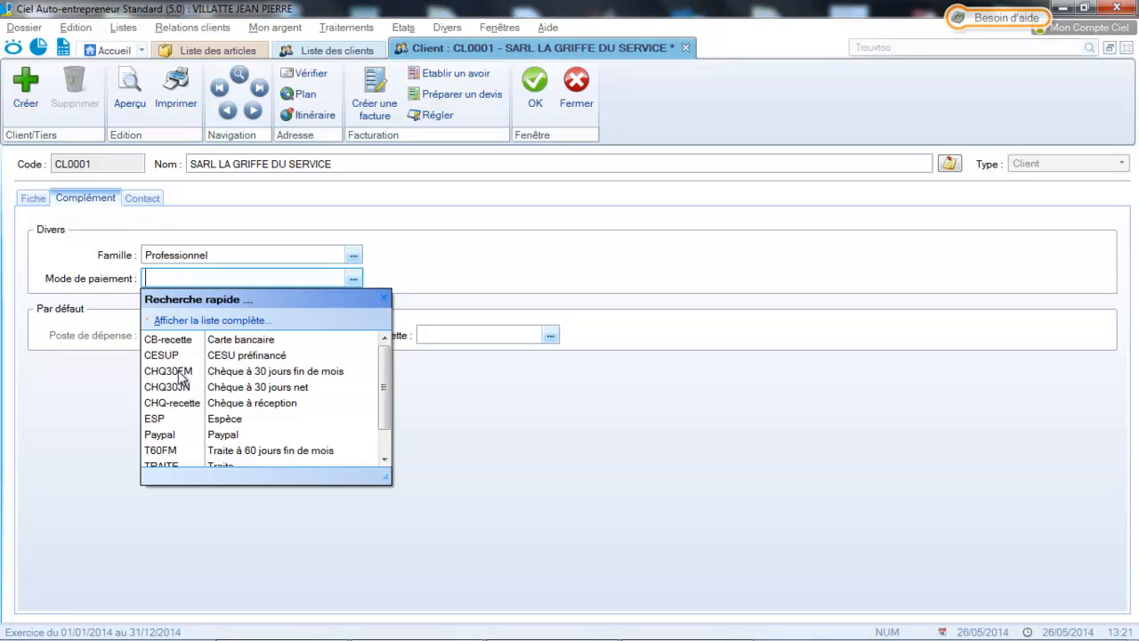
{"action": "left_click", "coordinate": [178, 373]}
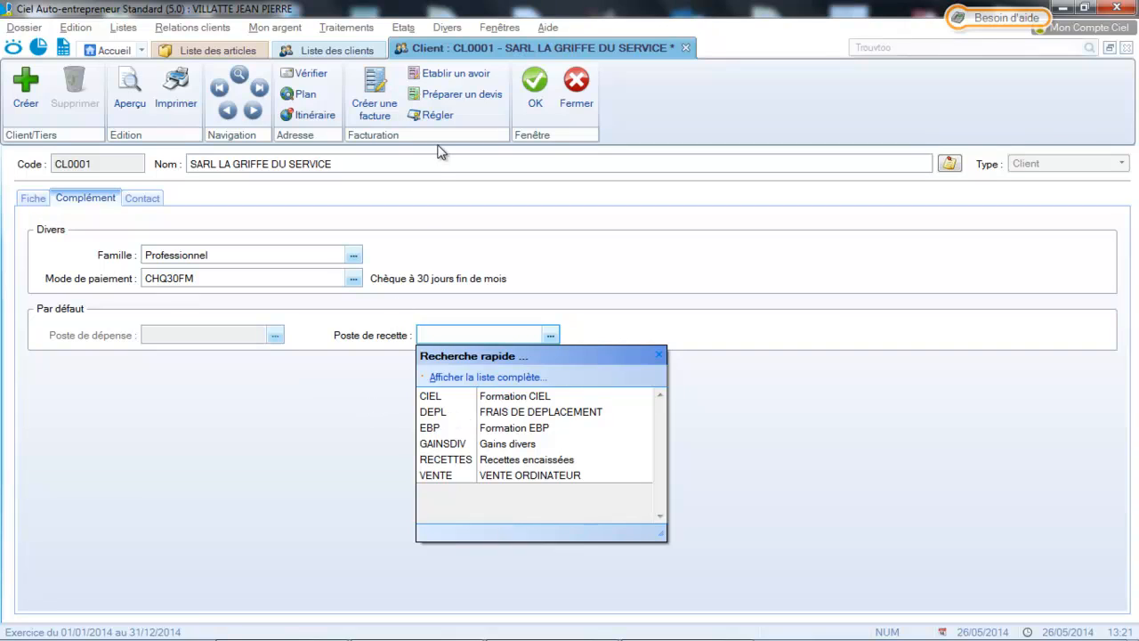
{"action": "left_click", "coordinate": [536, 95]}
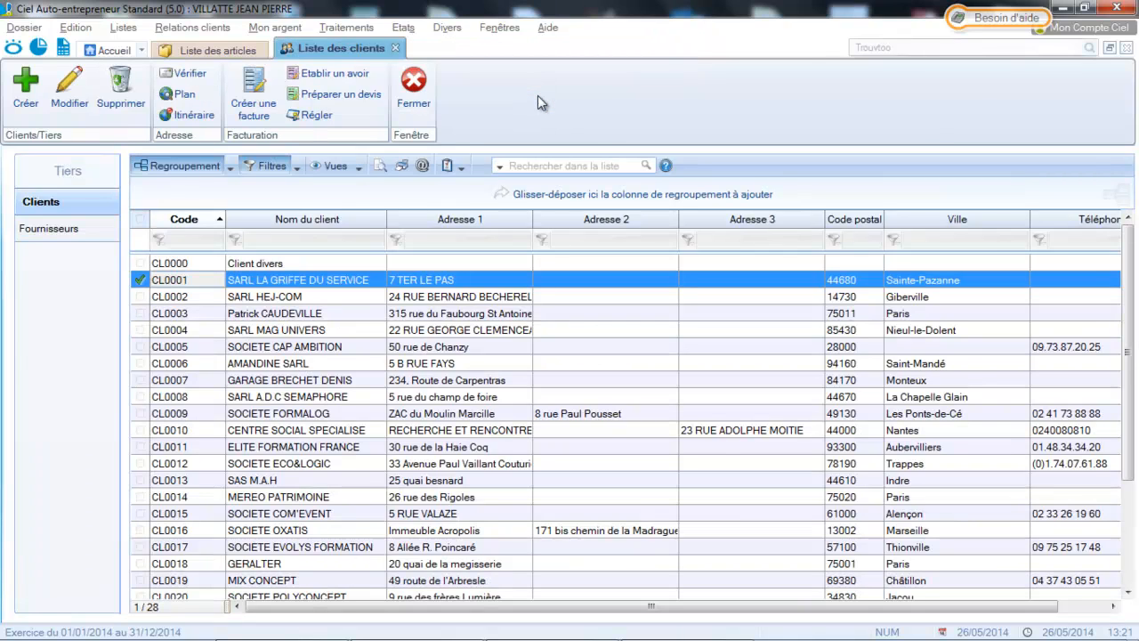
Create a new supplier record in the list of suppliers and name it "orange"
{"action": "left_click", "coordinate": [48, 233]}
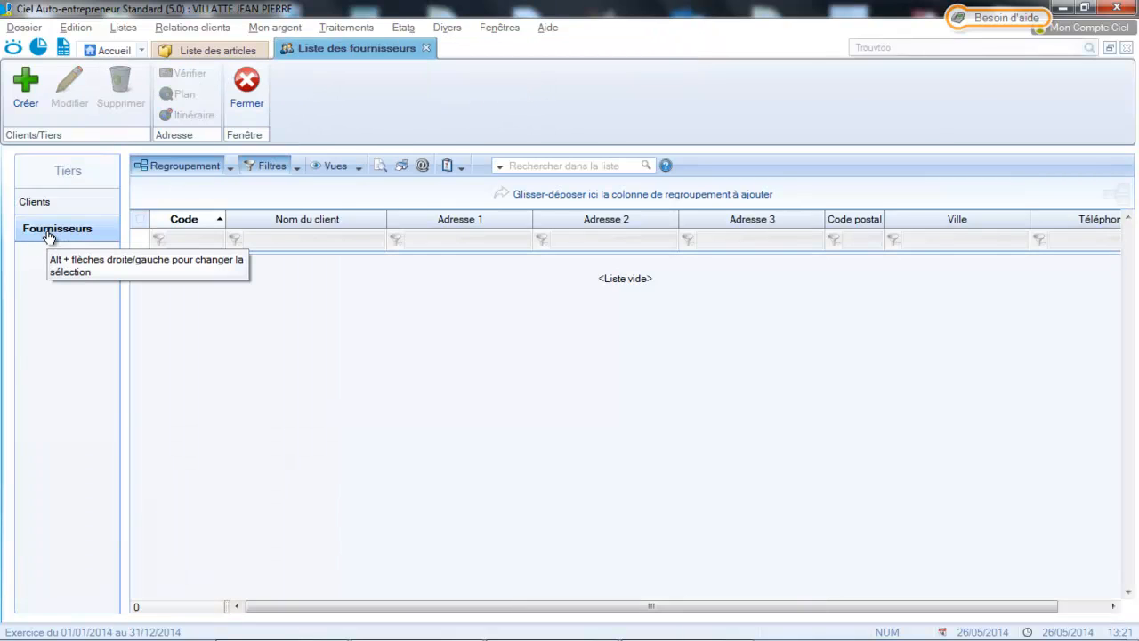
{"action": "left_click", "coordinate": [26, 96]}
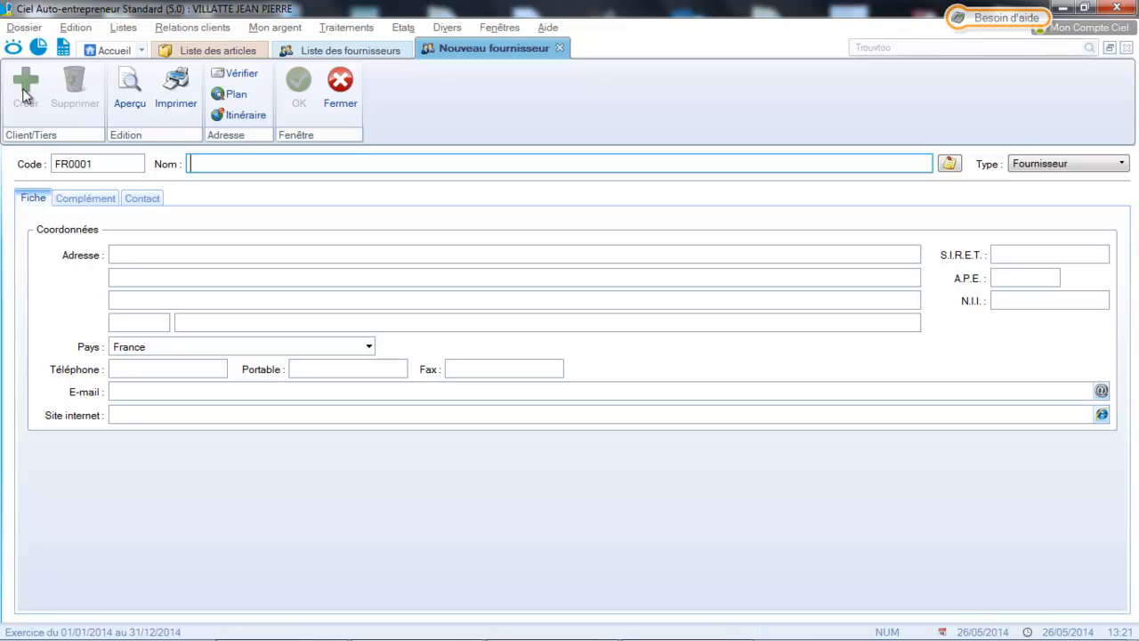
{"action": "type", "text": "orange"}
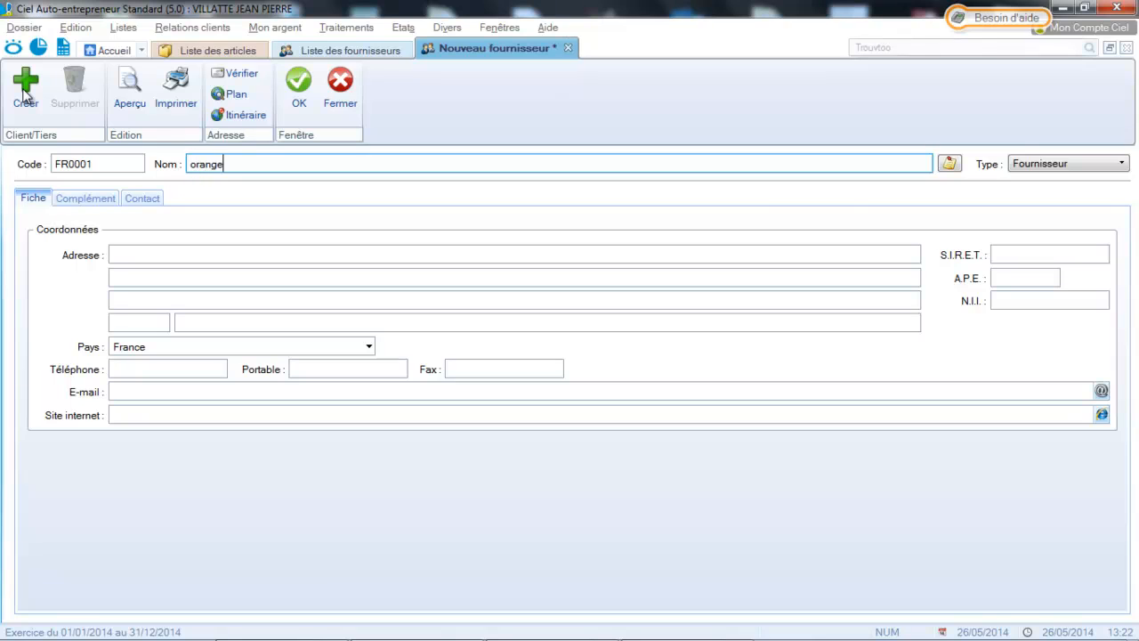
{"action": "key", "text": "Tab"}
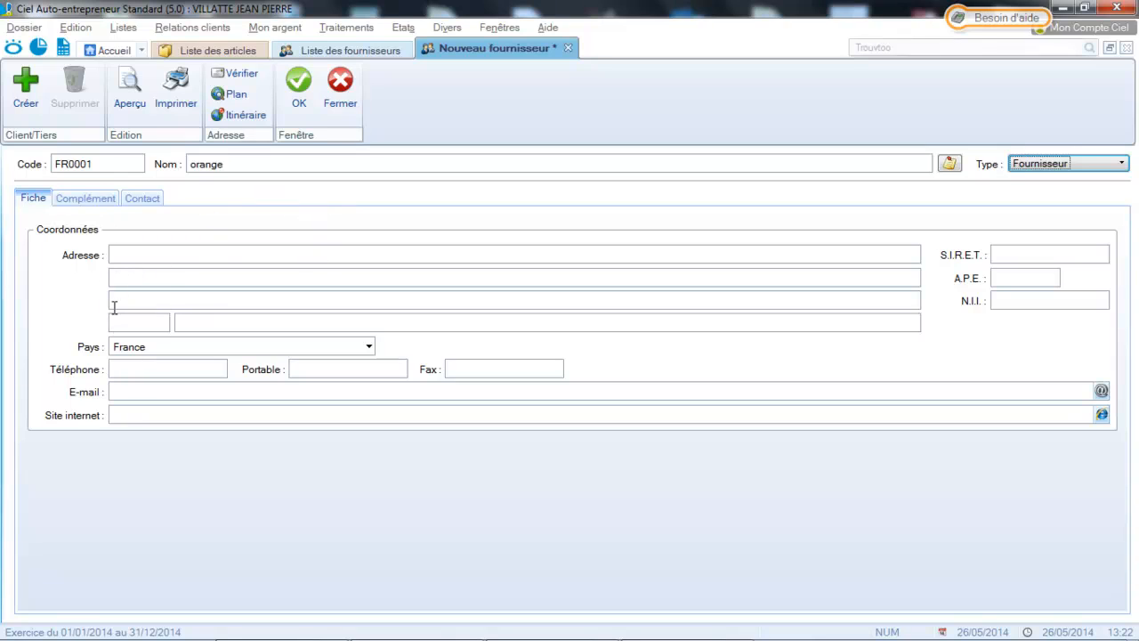
Set the supplier's payment method to VIREMENT in its complementary details, leaving the family empty
{"action": "left_click", "coordinate": [88, 203]}
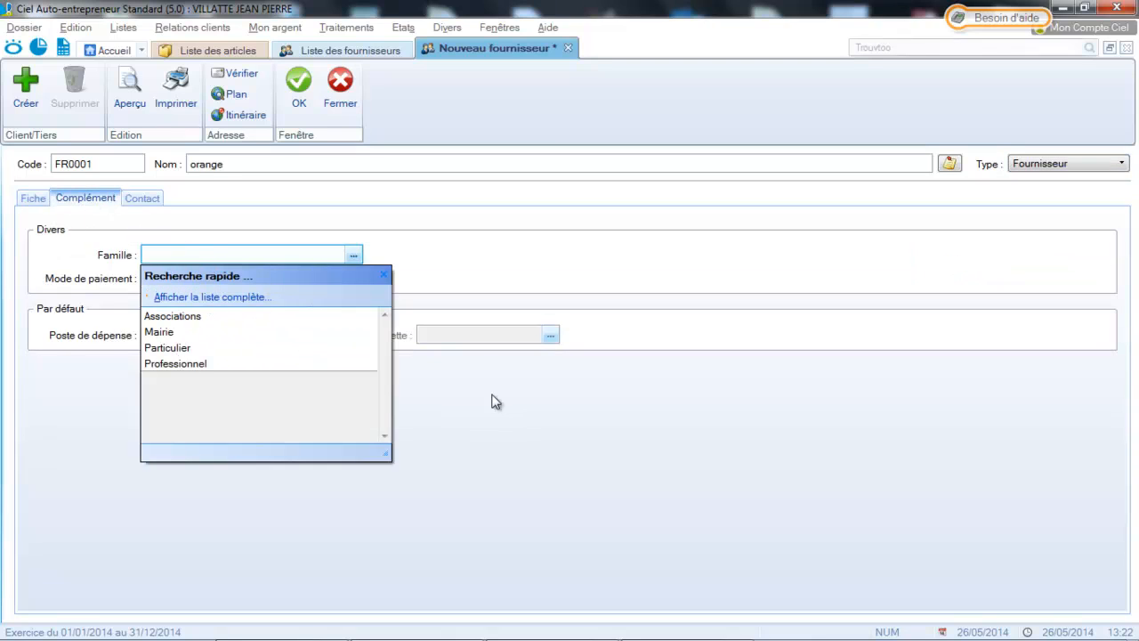
{"action": "left_click", "coordinate": [385, 276]}
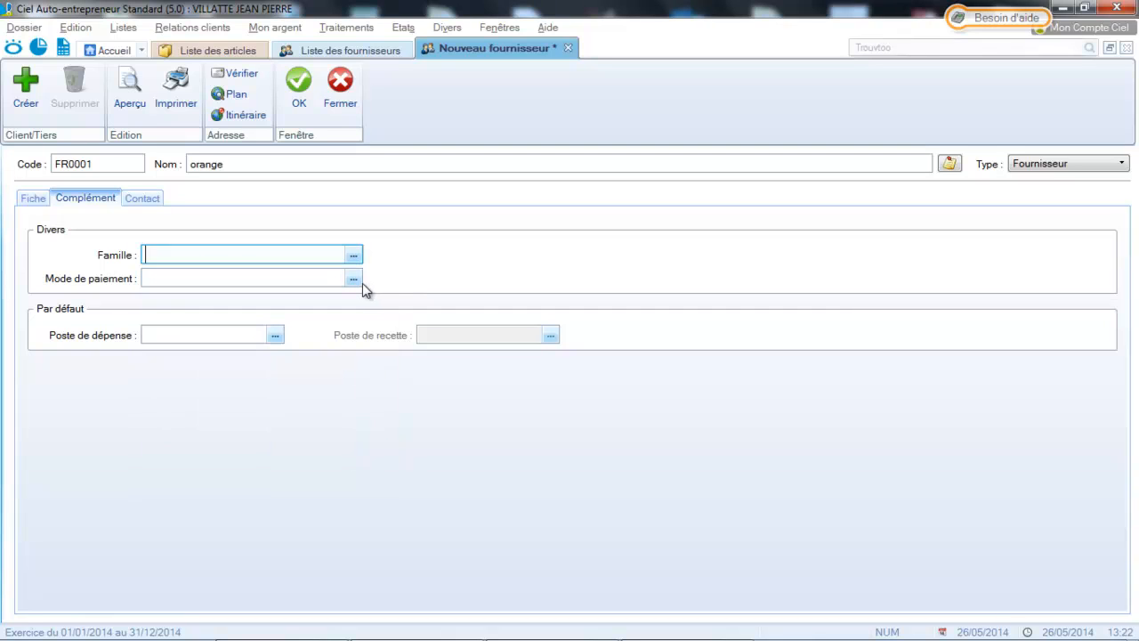
{"action": "left_click", "coordinate": [354, 279]}
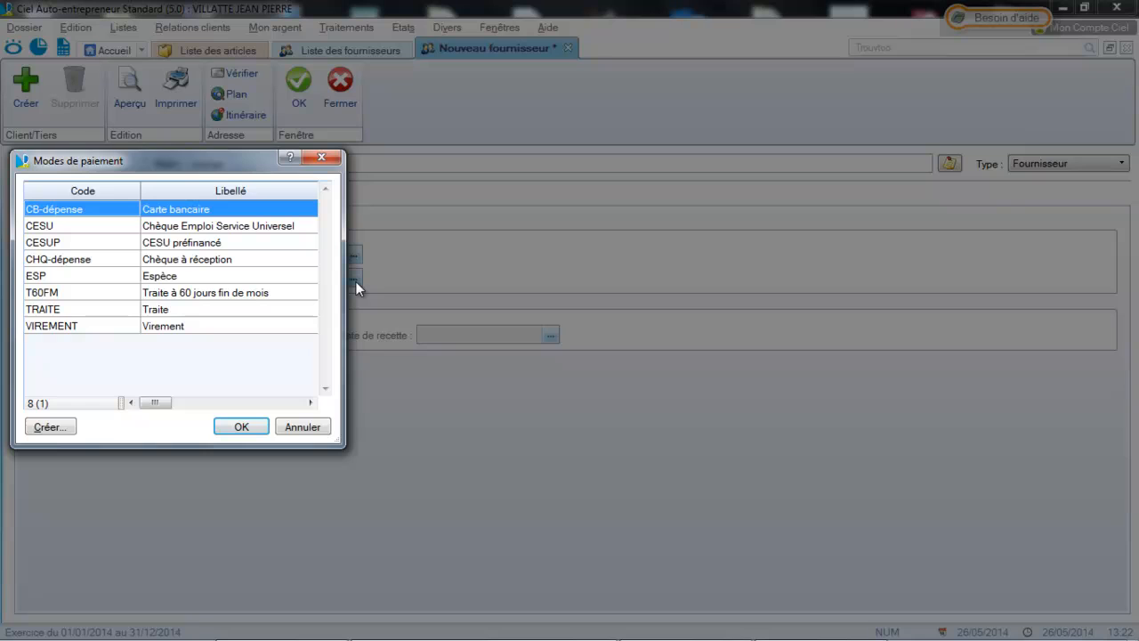
{"action": "double_click", "coordinate": [202, 327]}
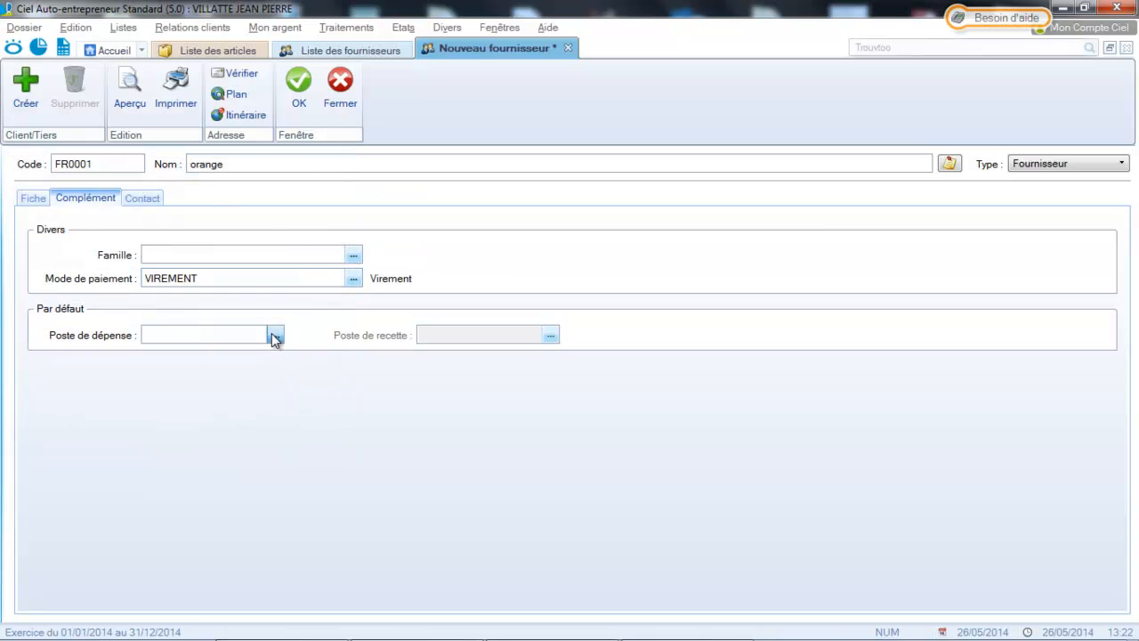
Assign TEL (TELEPHONE) as the supplier's default expense poste and save the record
{"action": "left_click", "coordinate": [273, 335]}
{"action": "left_click", "coordinate": [182, 315]}
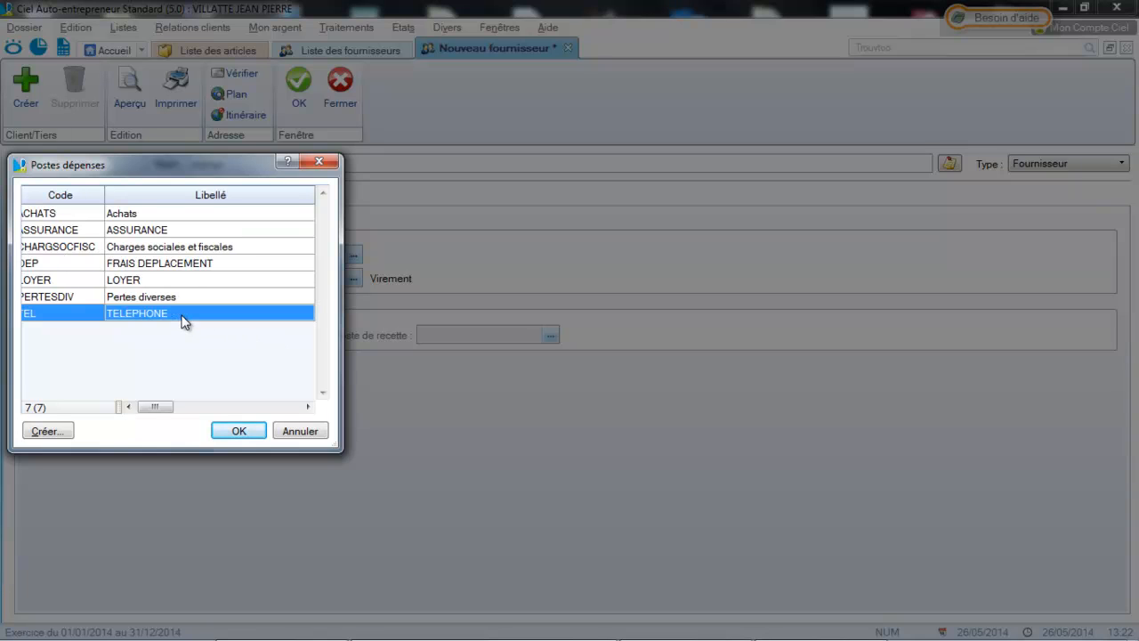
{"action": "left_click", "coordinate": [238, 430]}
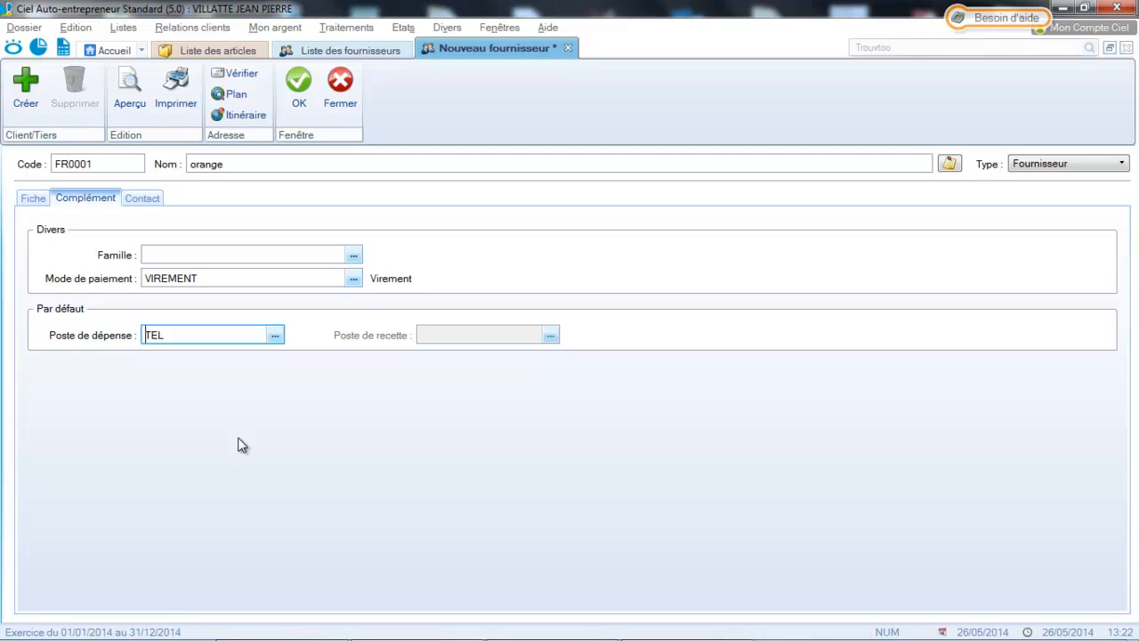
{"action": "left_click", "coordinate": [298, 90]}
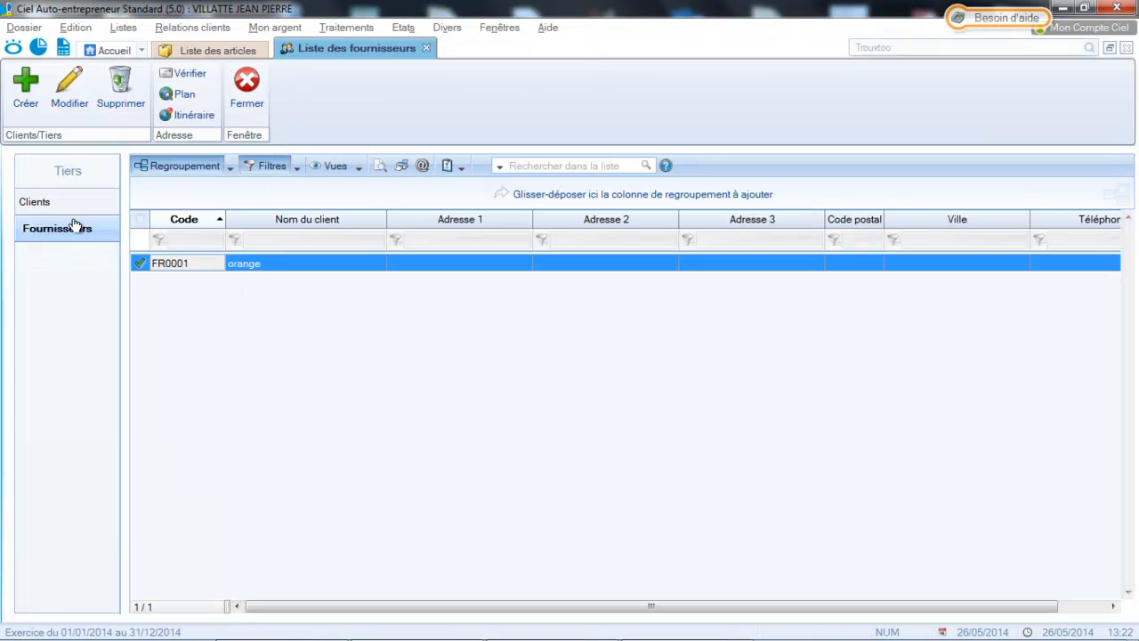
Display the choice of data lists that can be opened
{"action": "left_click", "coordinate": [131, 29]}
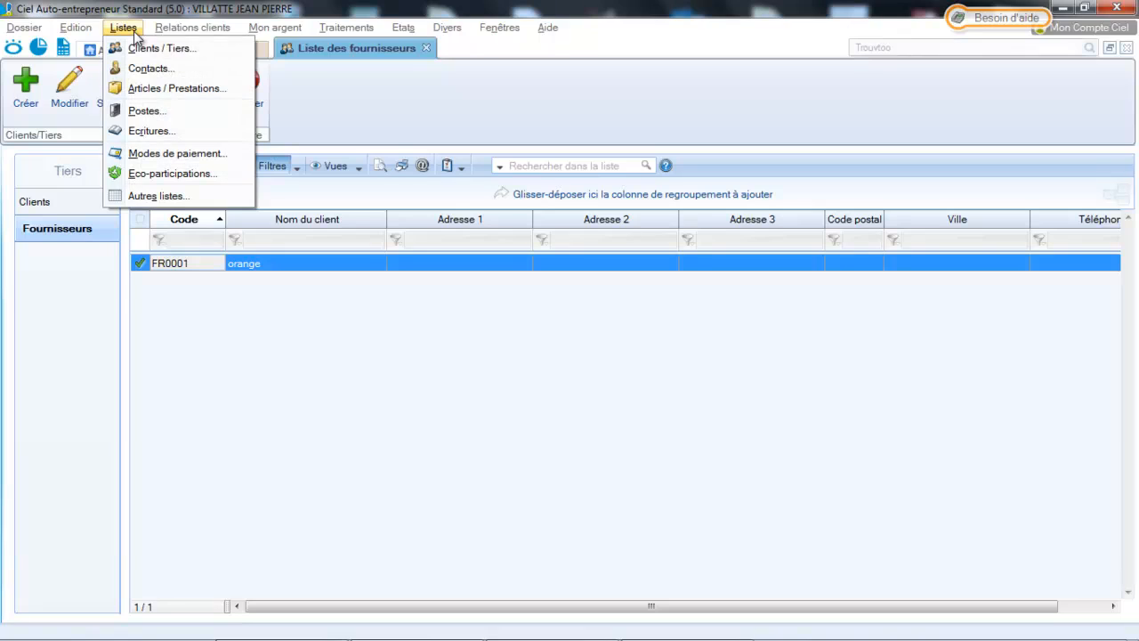